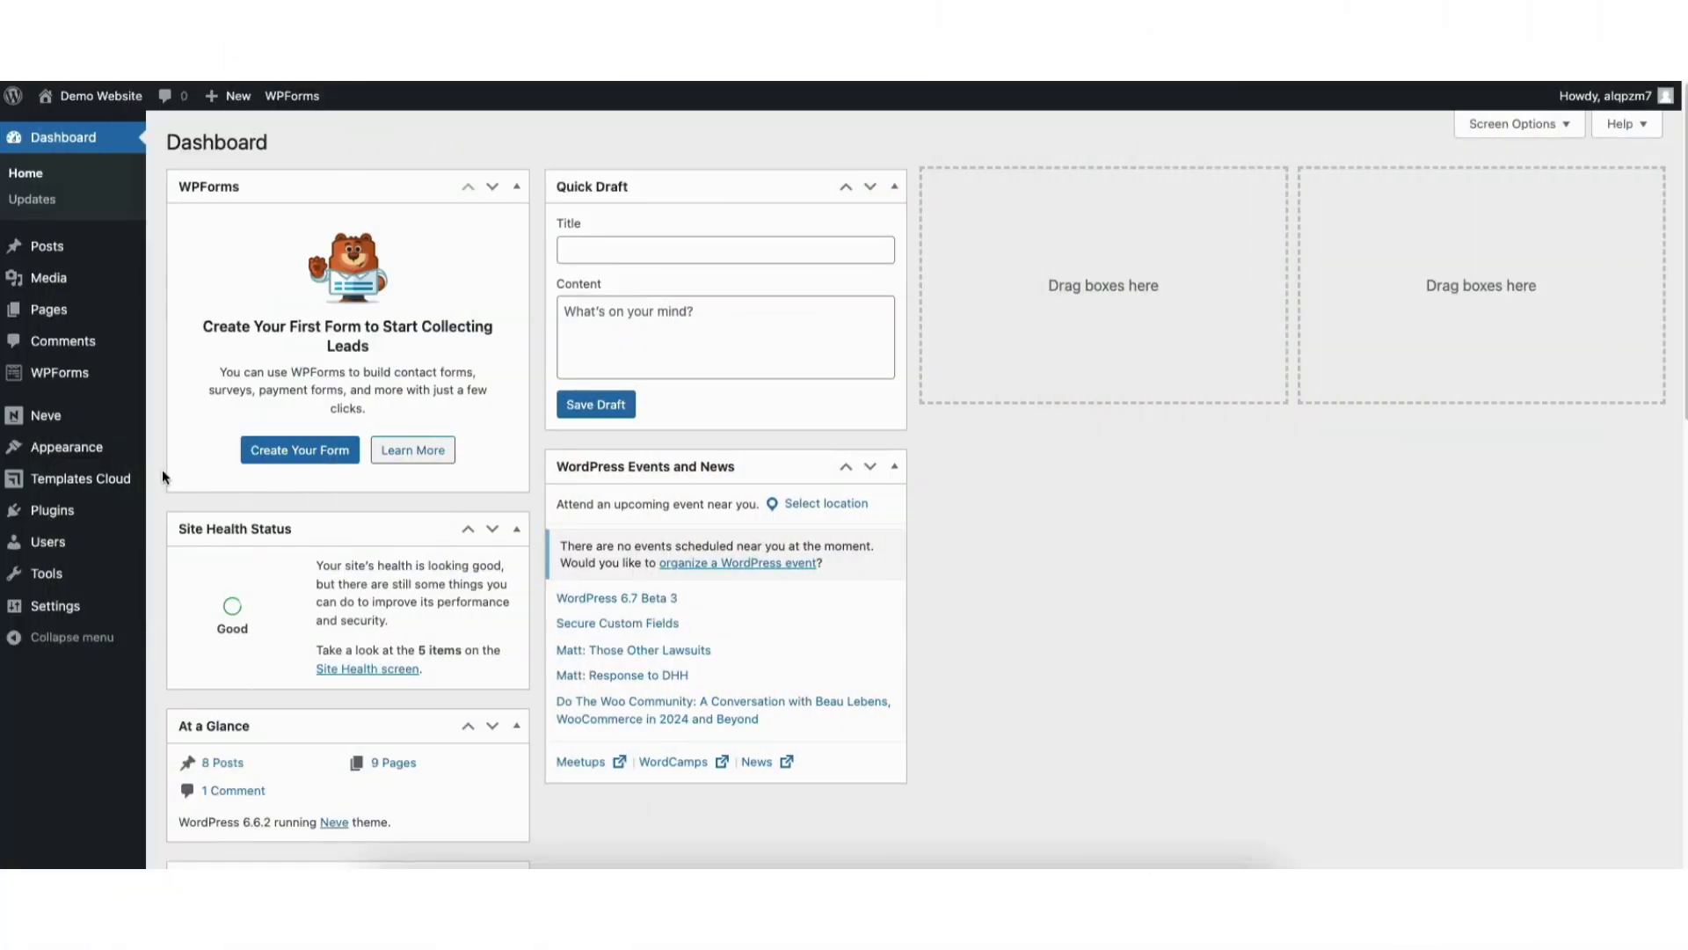
Step: Search the plugin directory for 'ivory search', install and activate Ivory Search, skipping the email opt-in
mouse_move(53, 518)
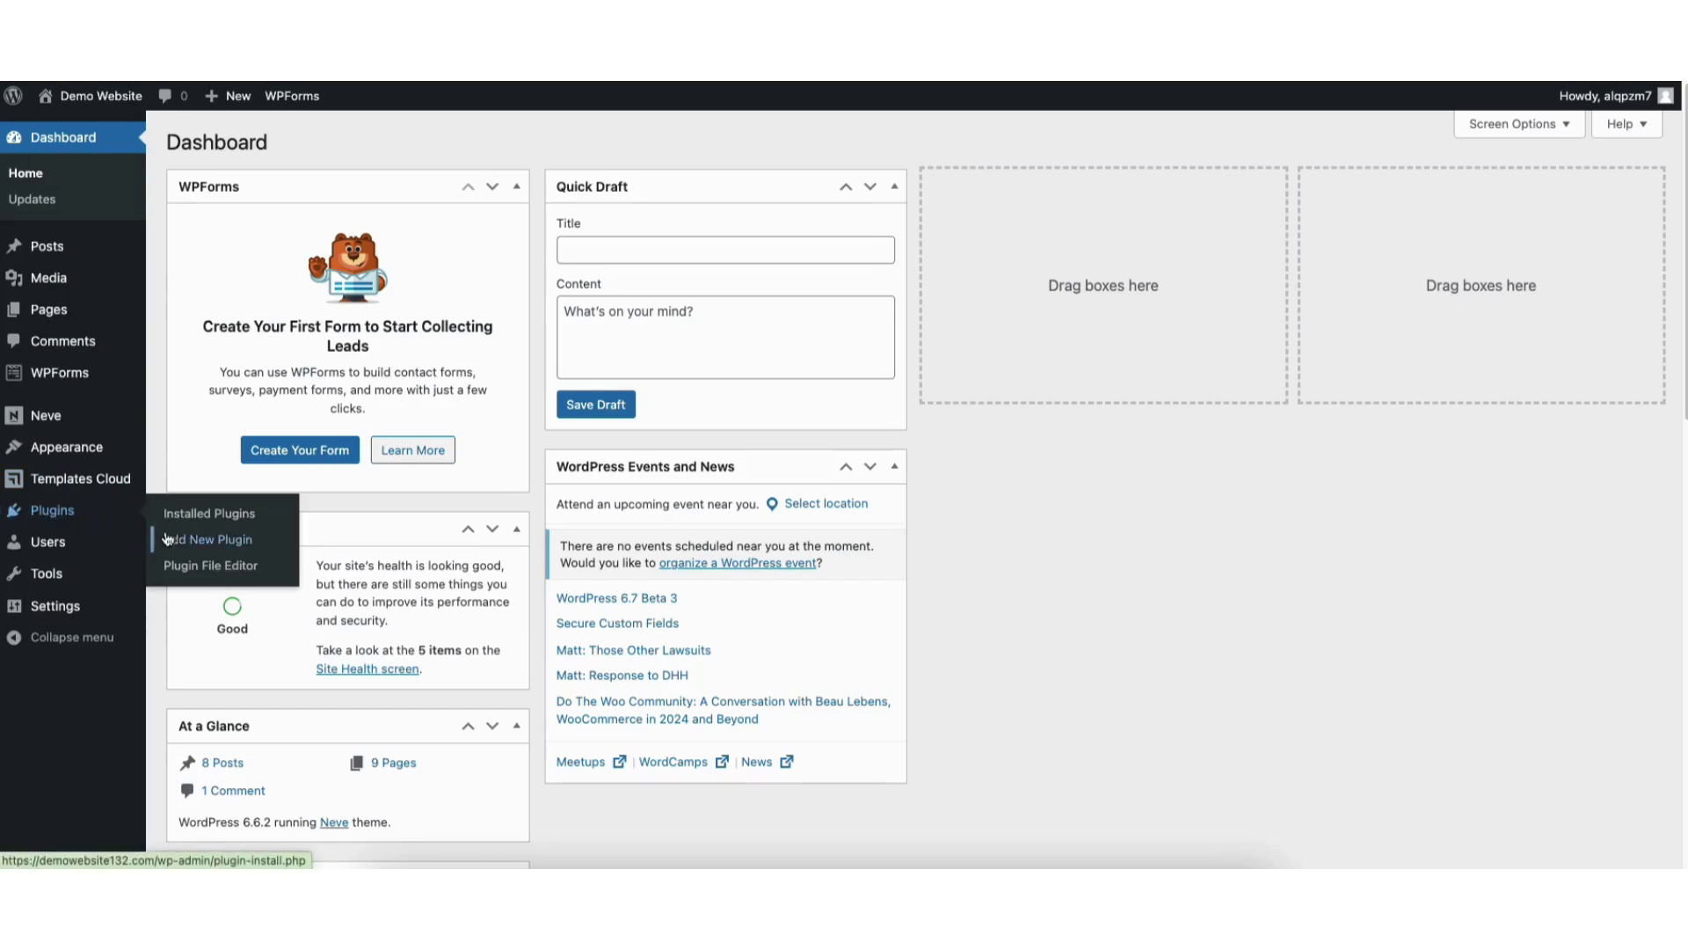
left_click(202, 543)
left_click(1333, 197)
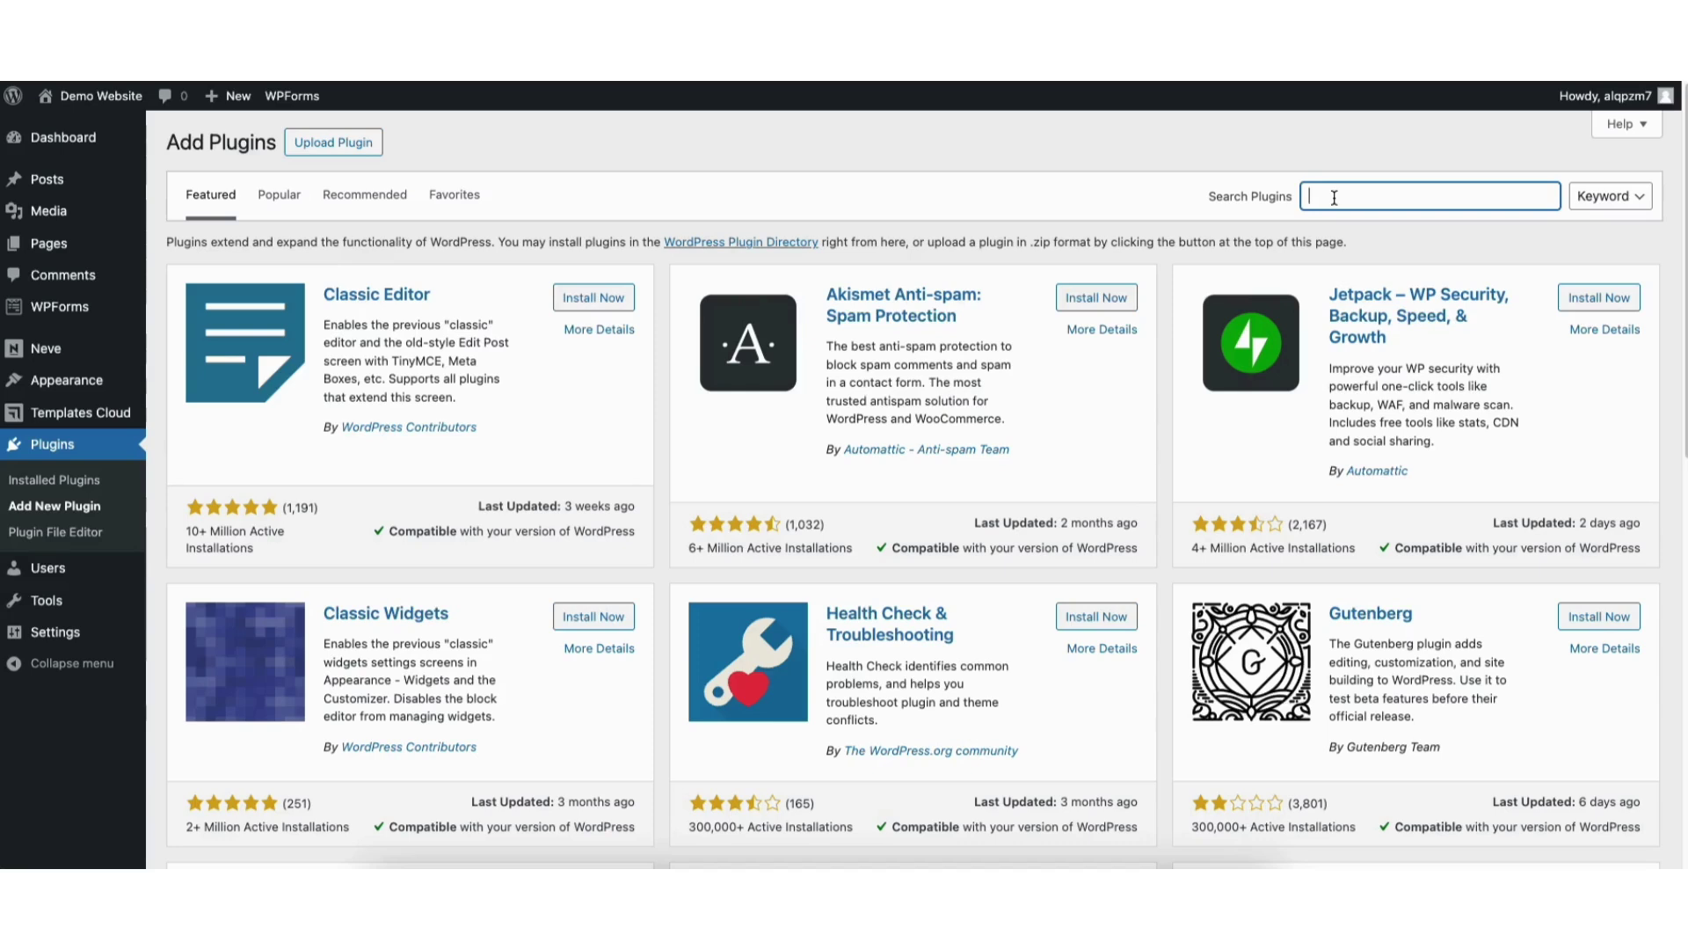
type("ivory search")
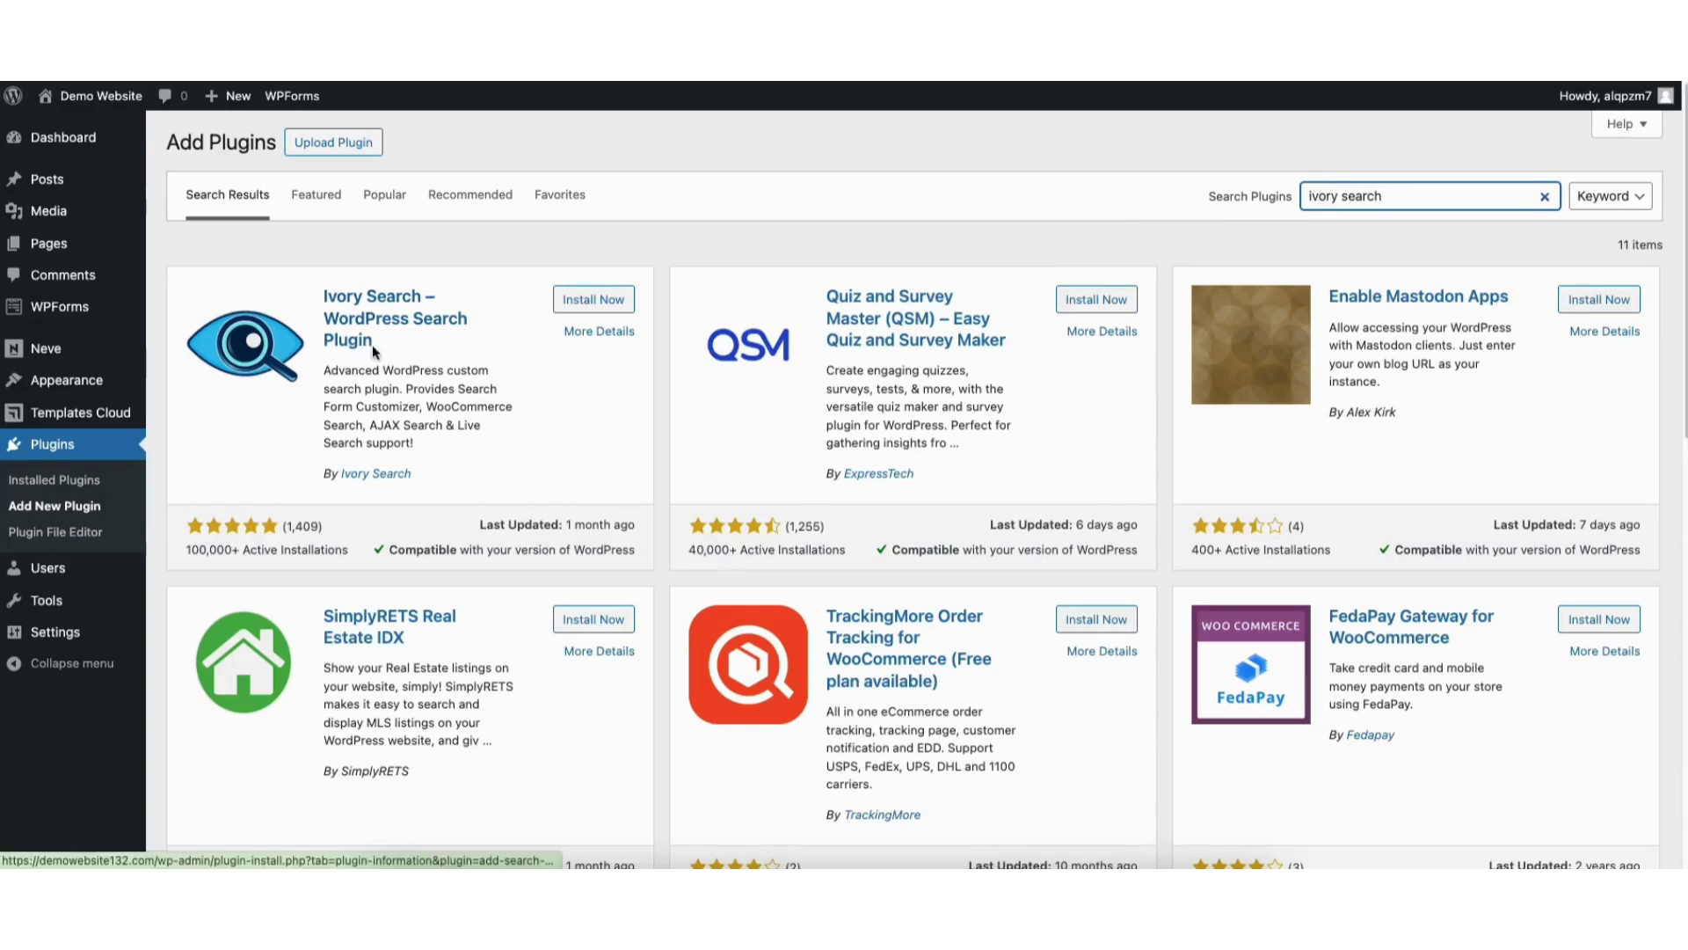
left_click(576, 303)
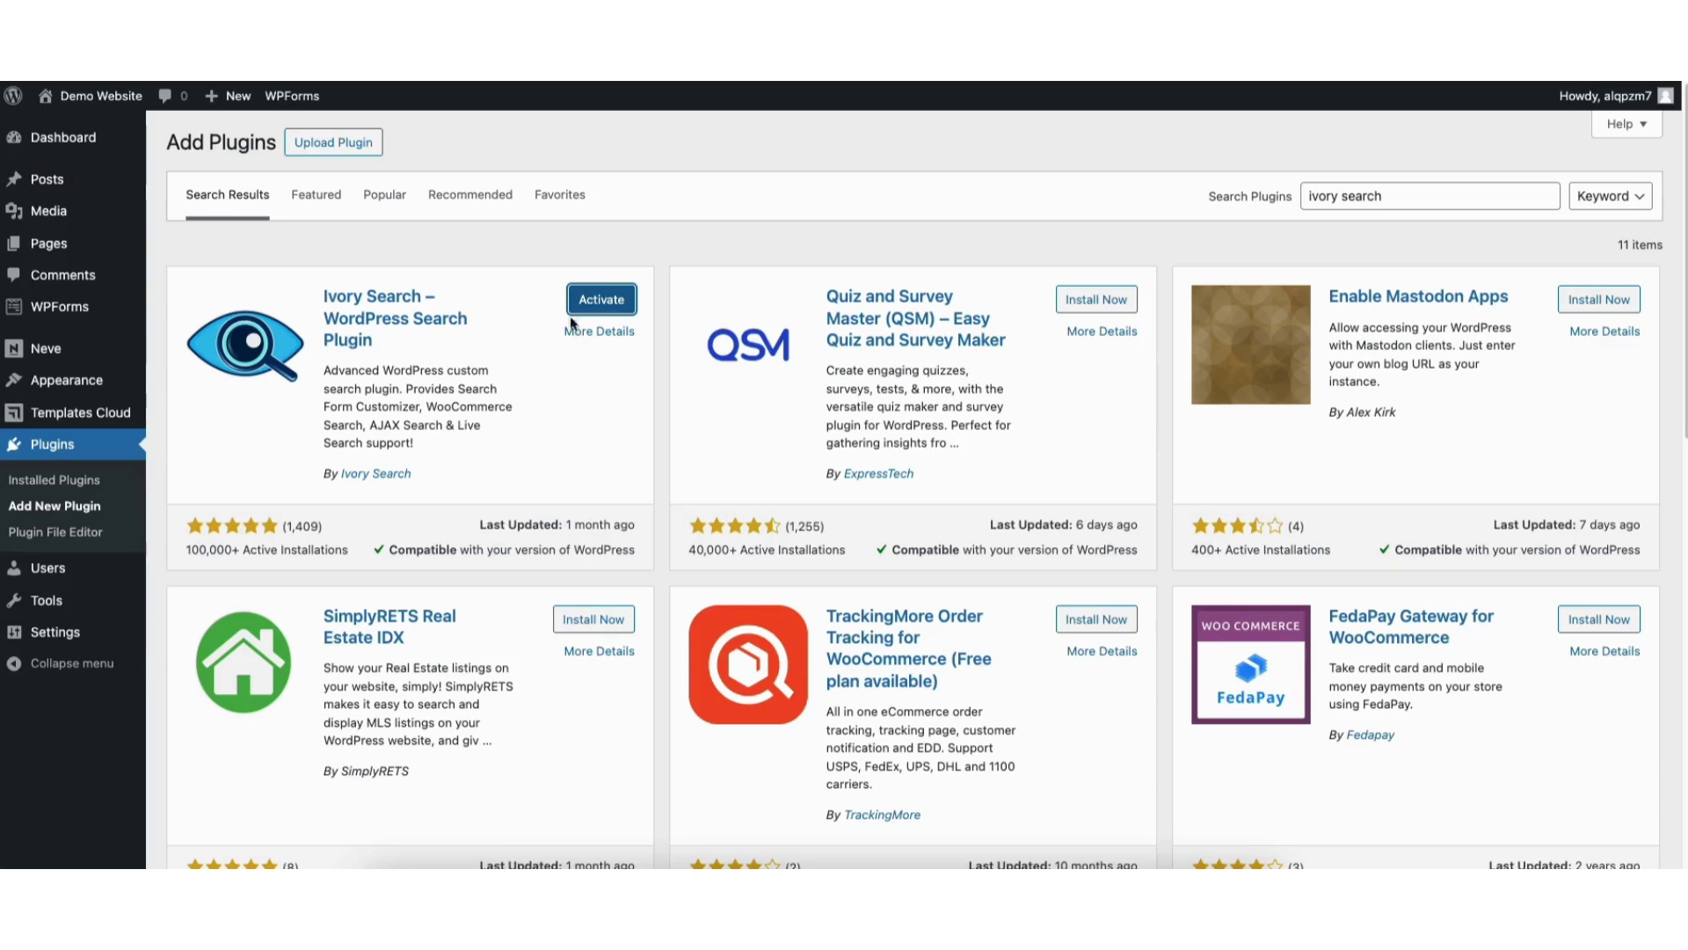
left_click(583, 300)
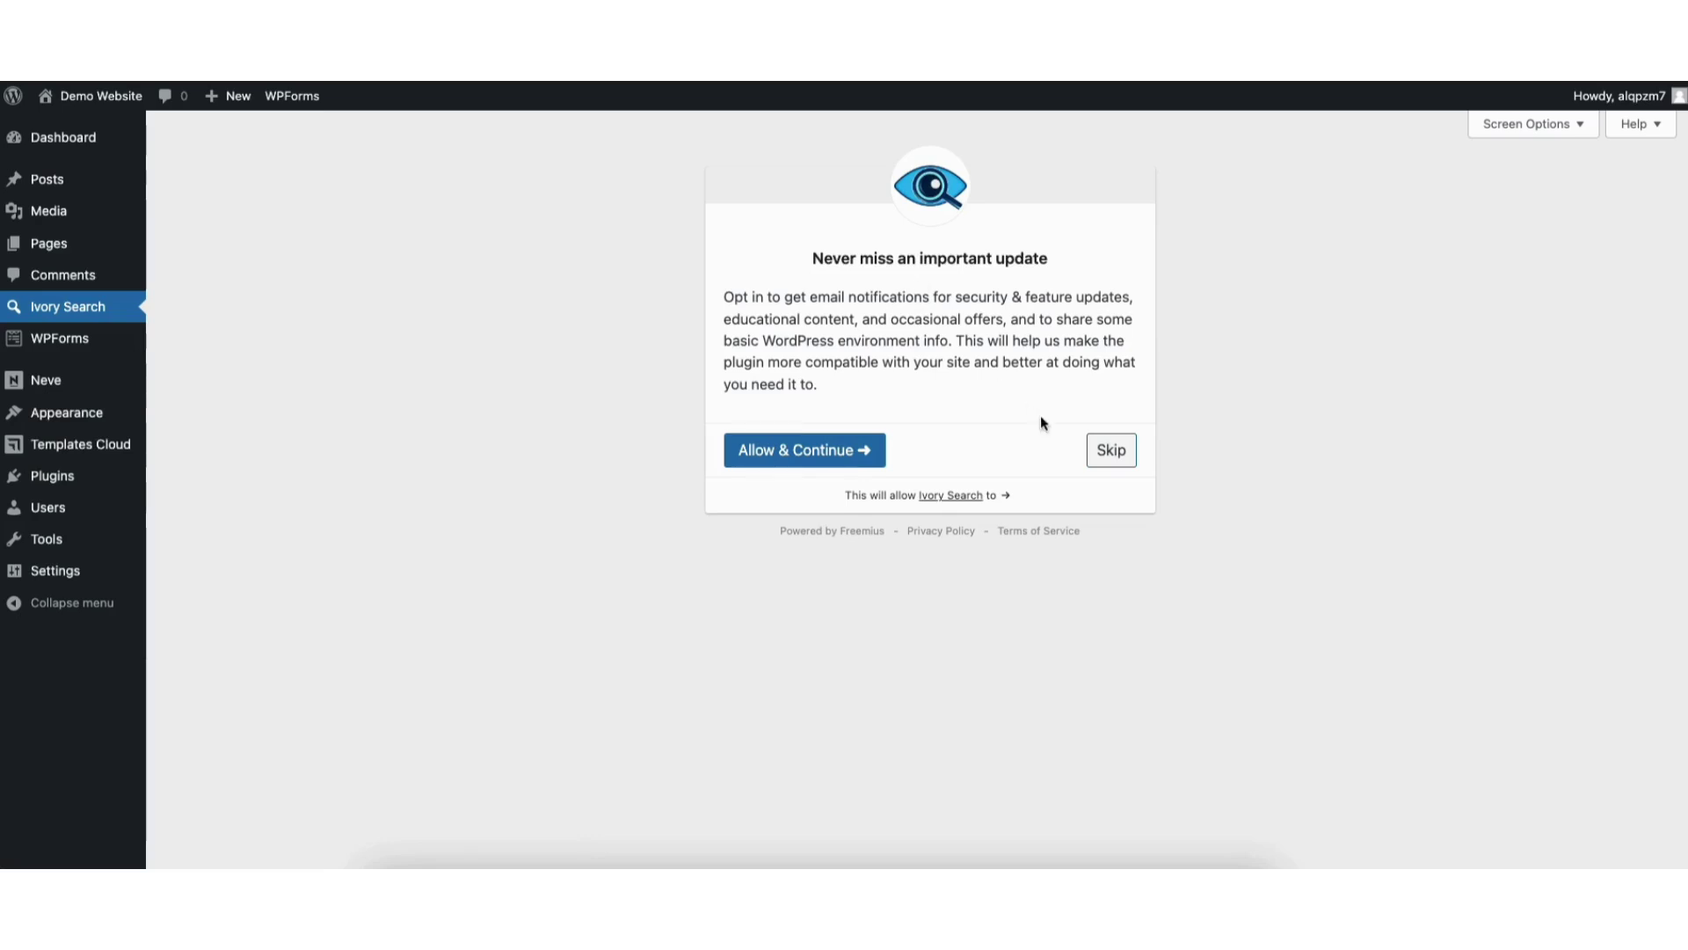
left_click(1111, 451)
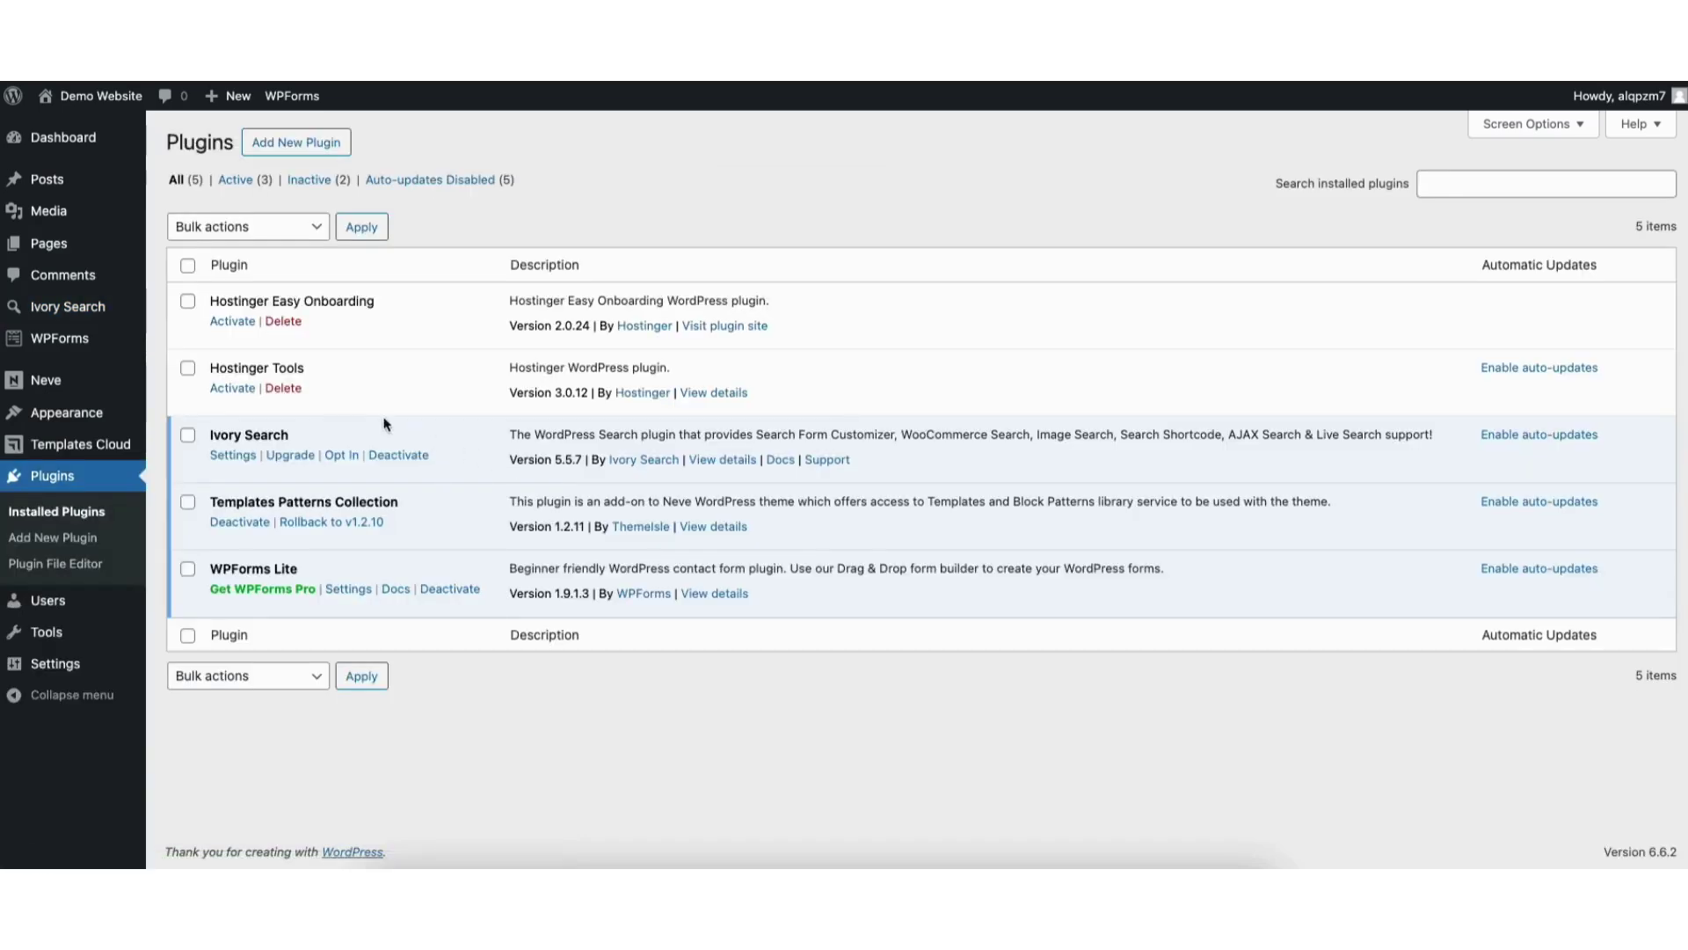
Step: Open Ivory Search Settings, look through the Stopwords and Synonyms sections, and expand Header Search
mouse_move(49, 311)
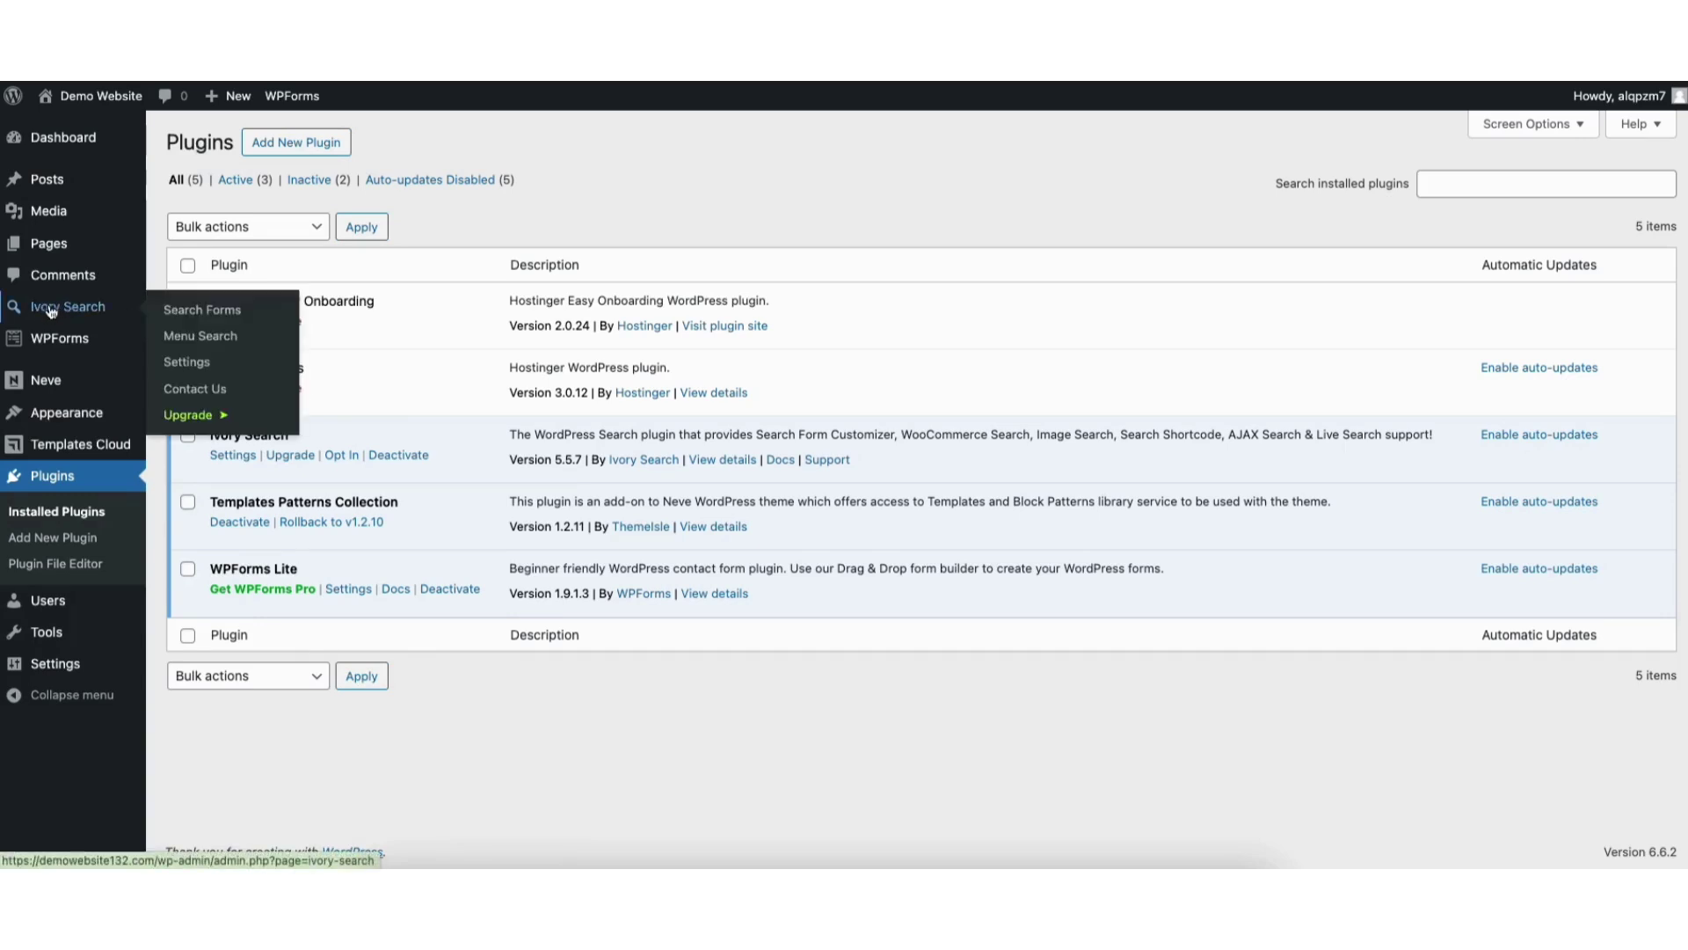
left_click(190, 368)
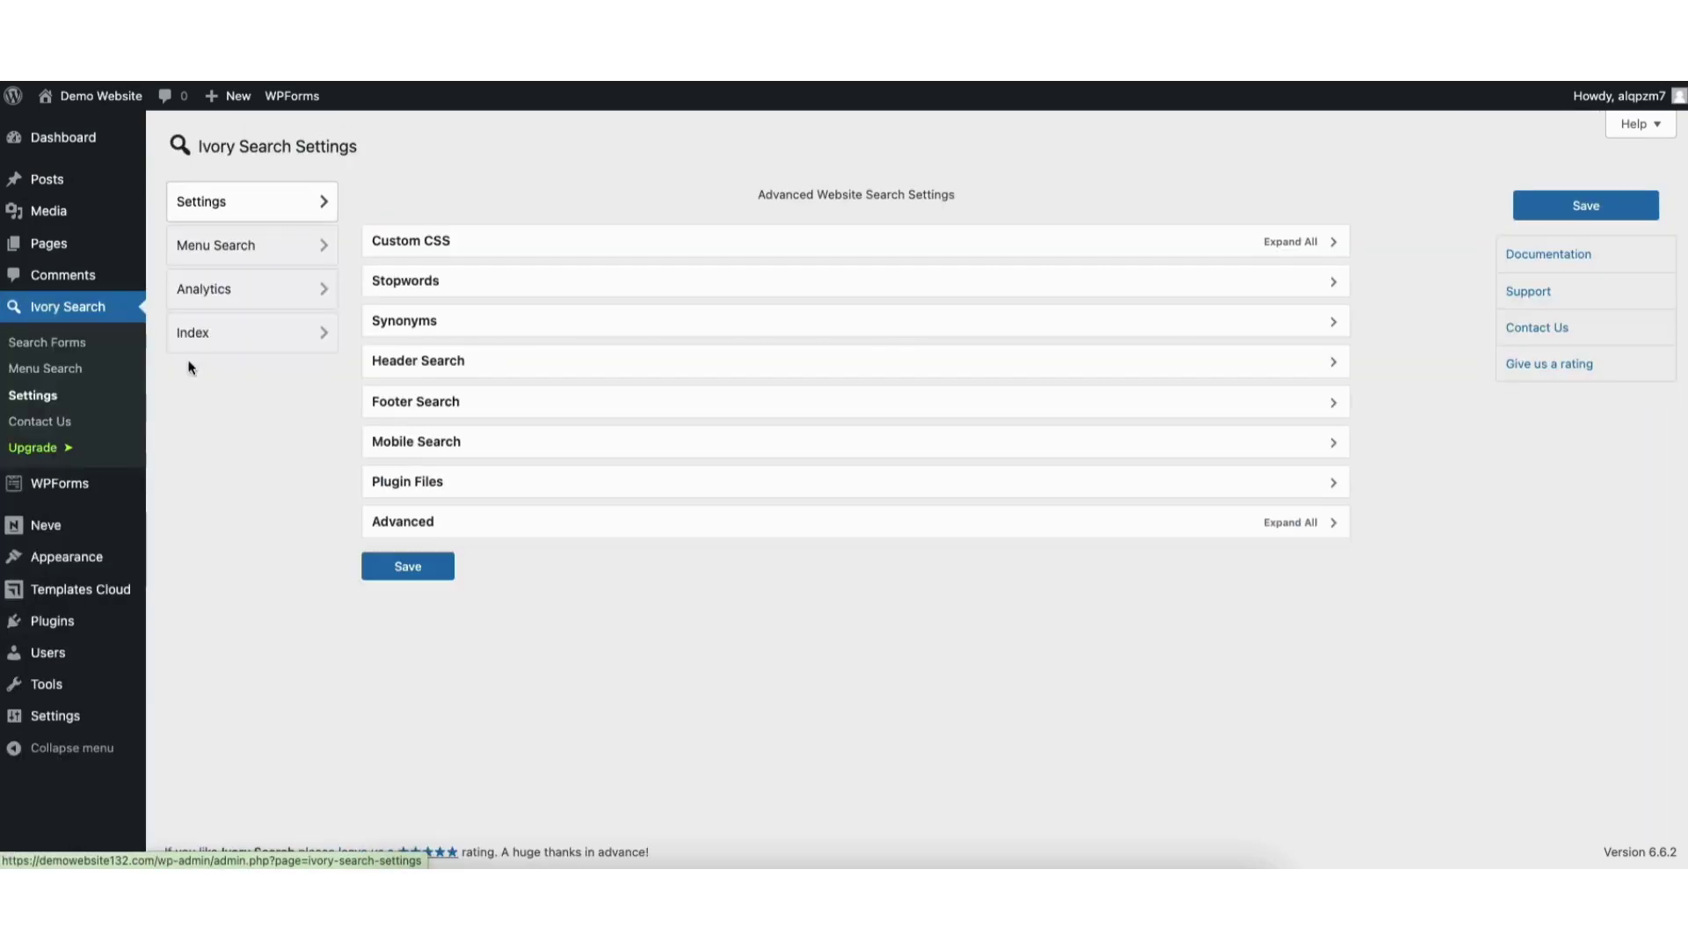
left_click(452, 288)
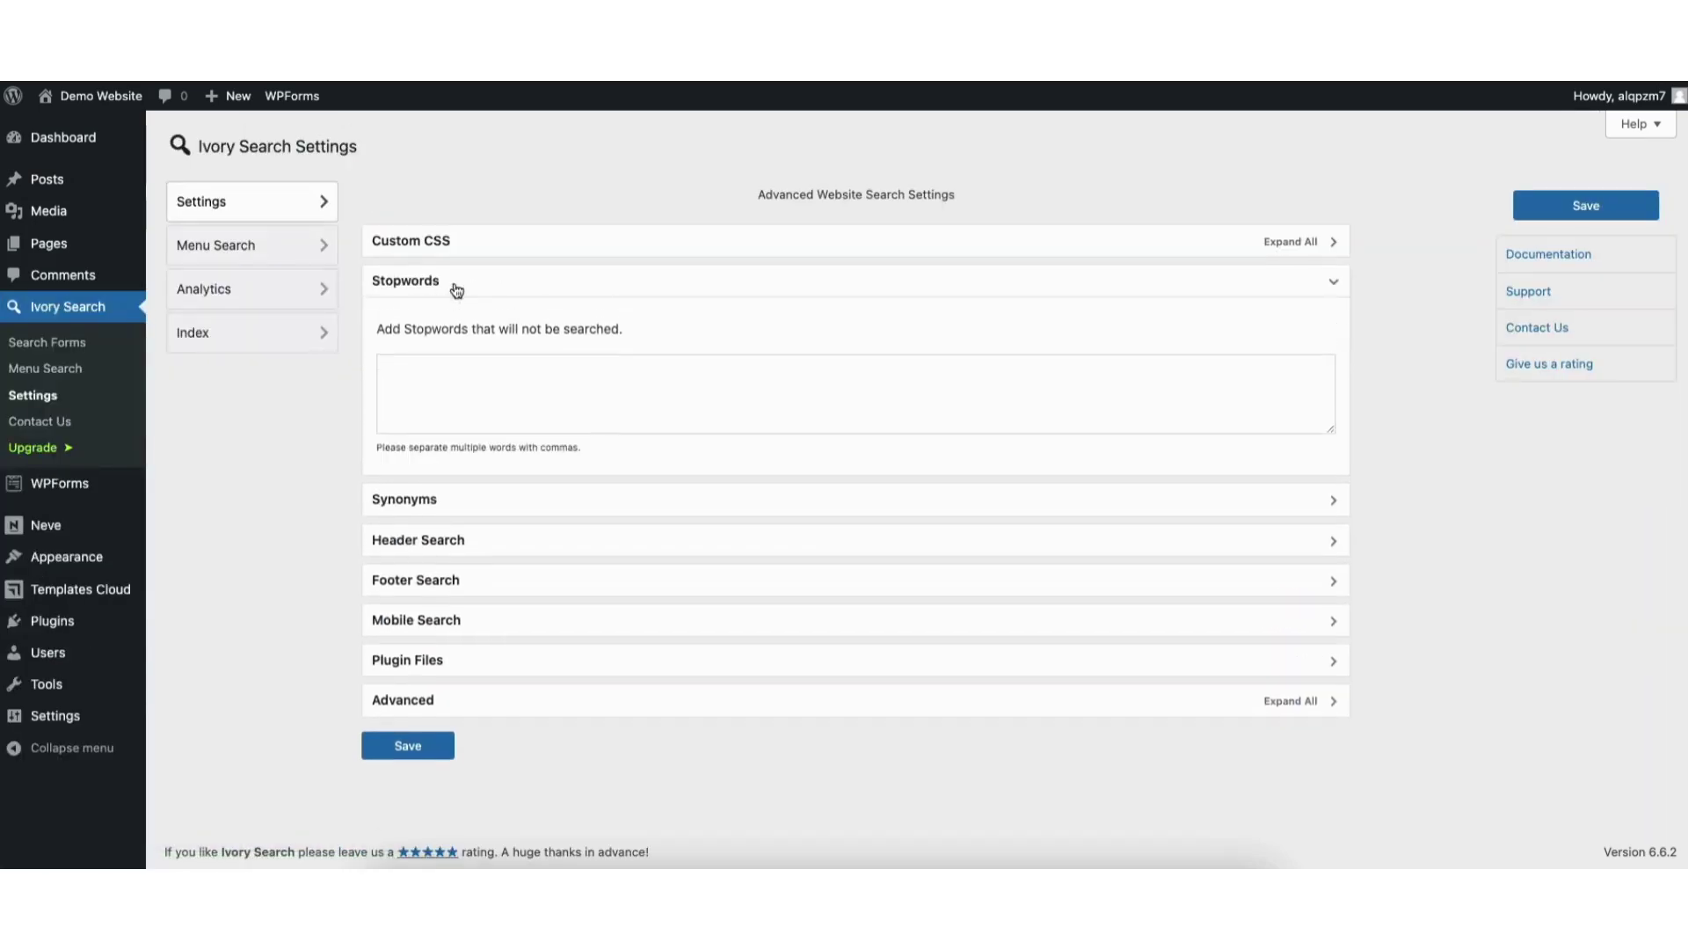
left_click(497, 291)
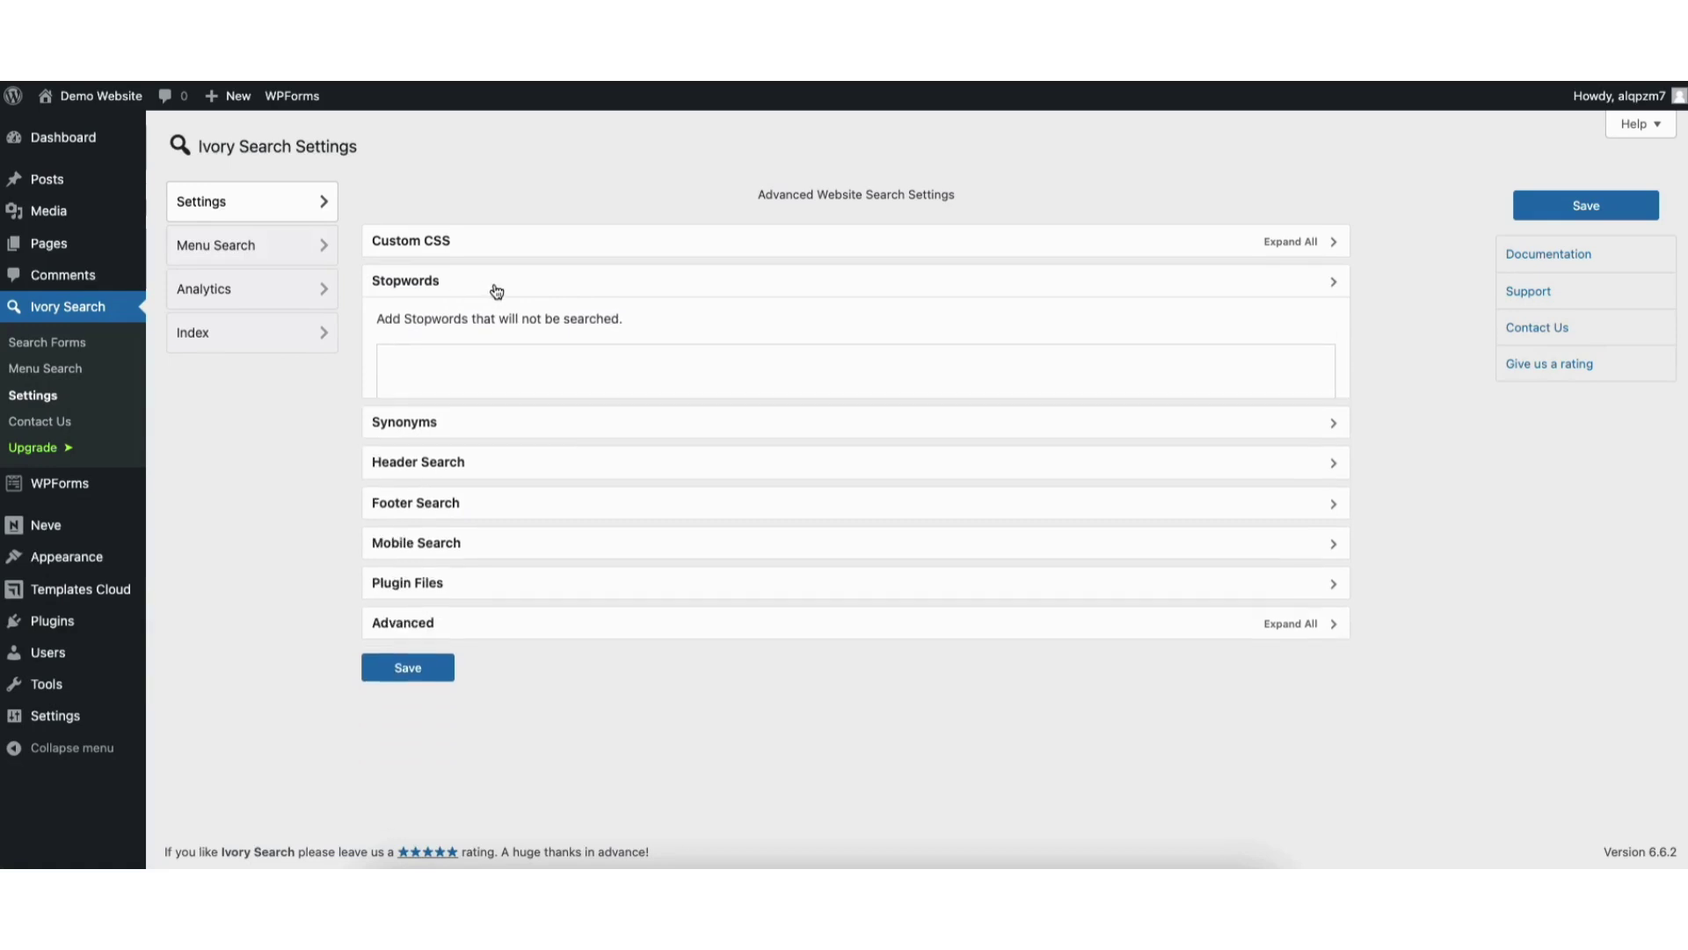
left_click(472, 328)
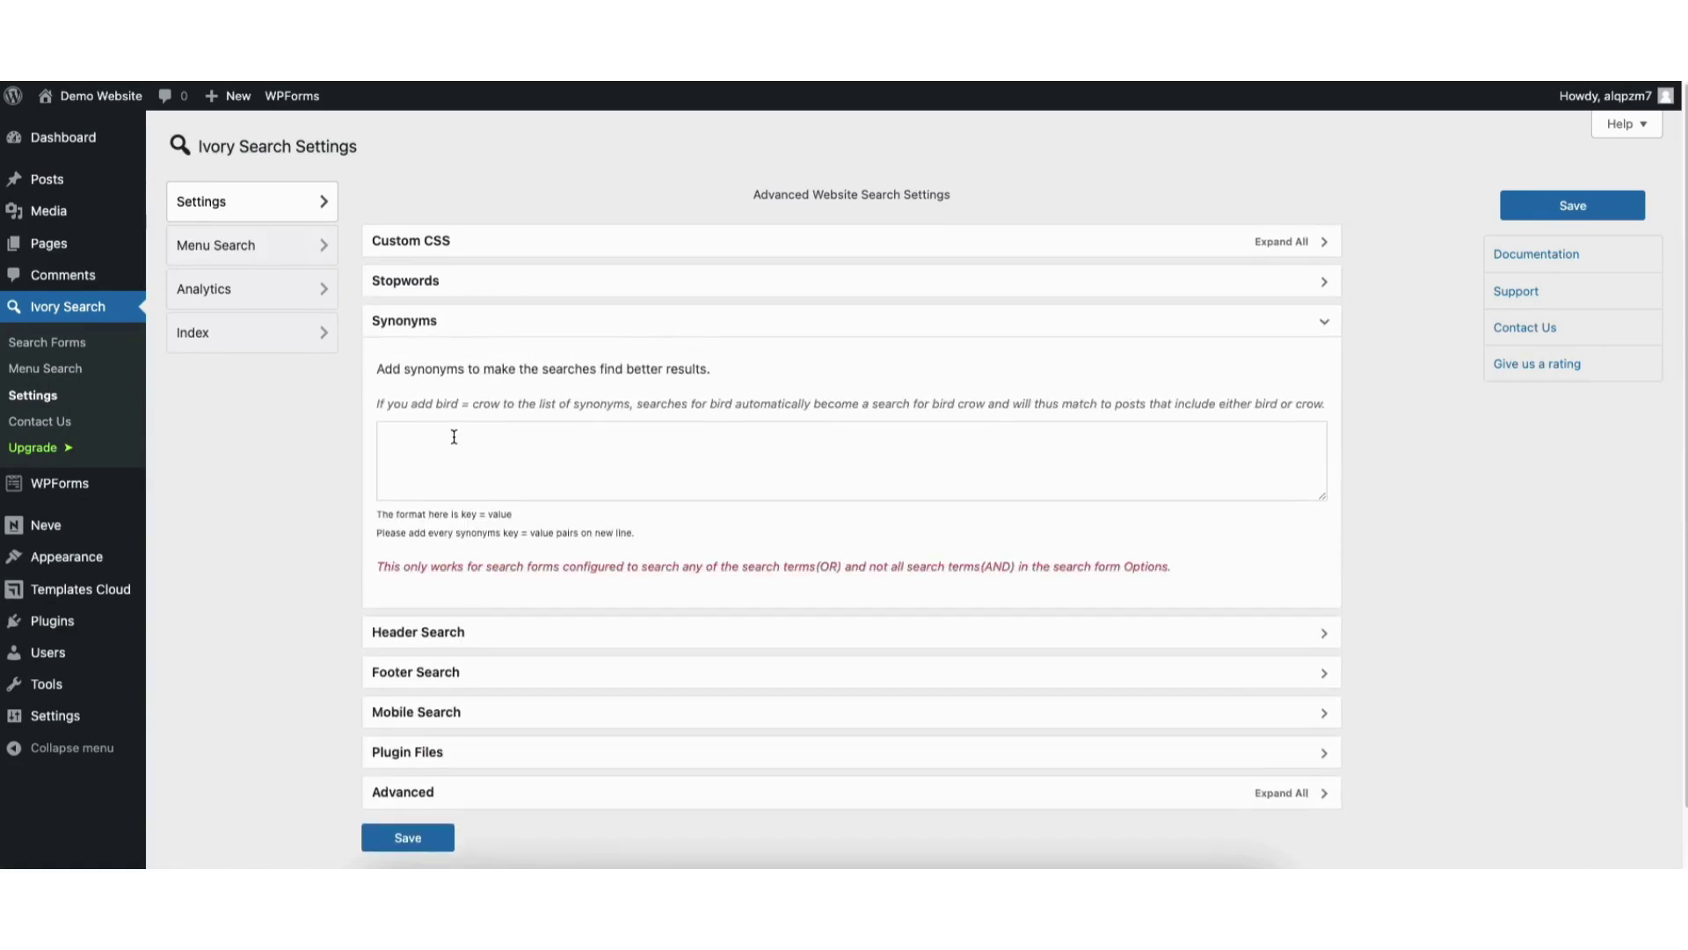
left_click(440, 325)
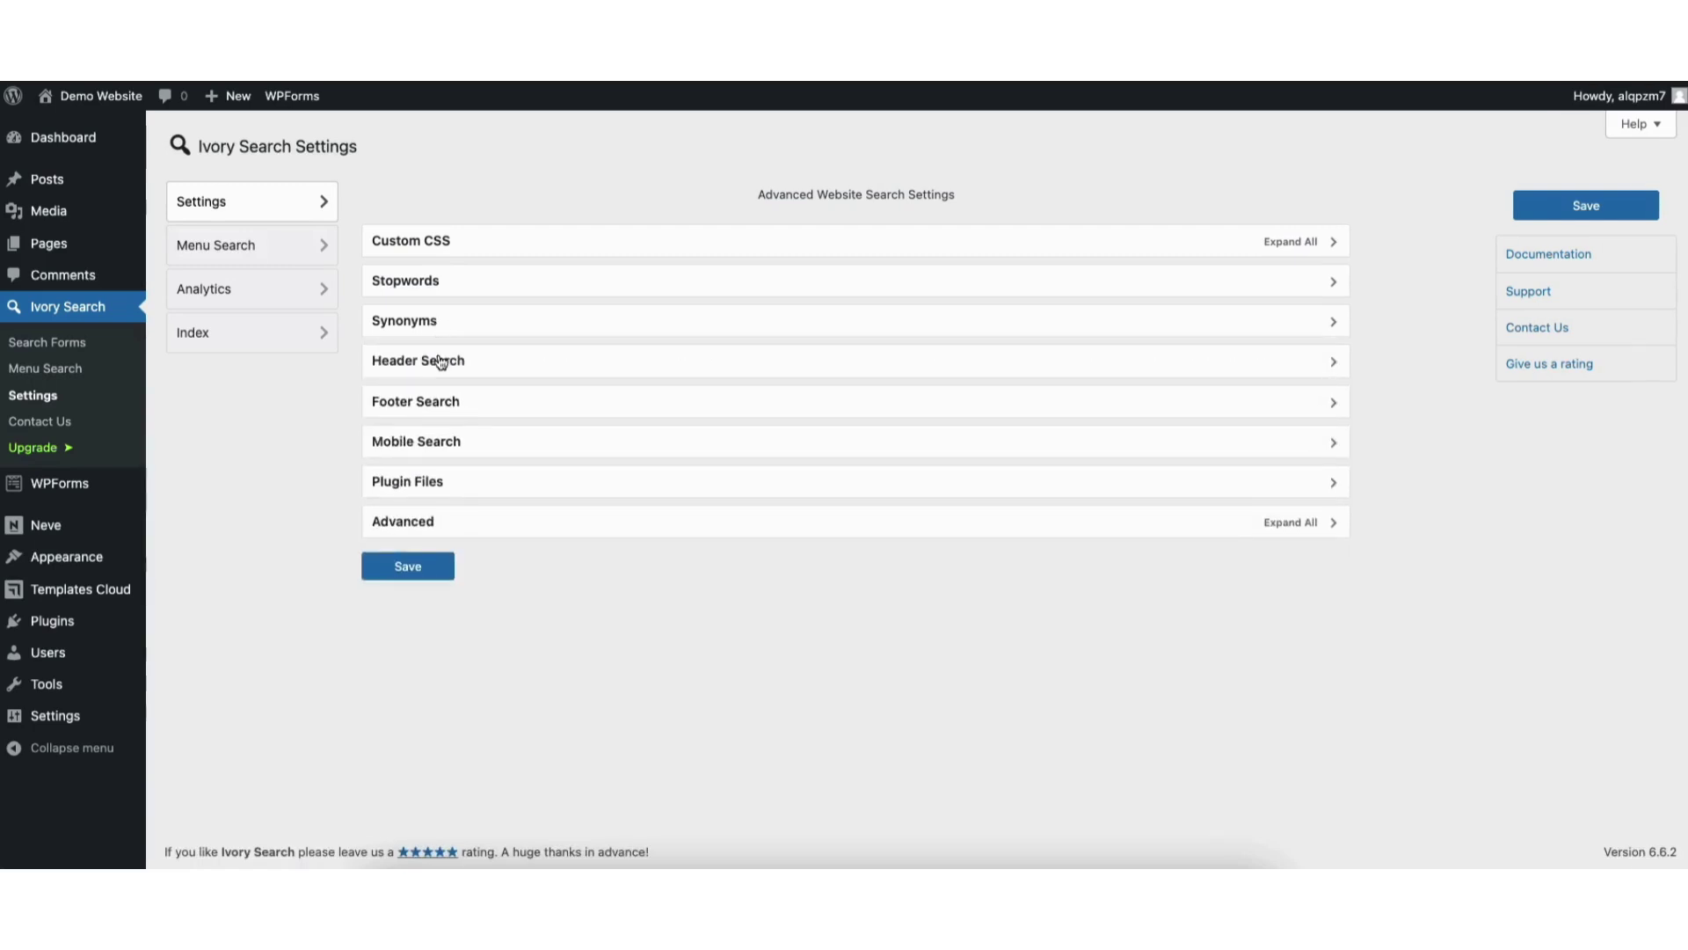
left_click(442, 362)
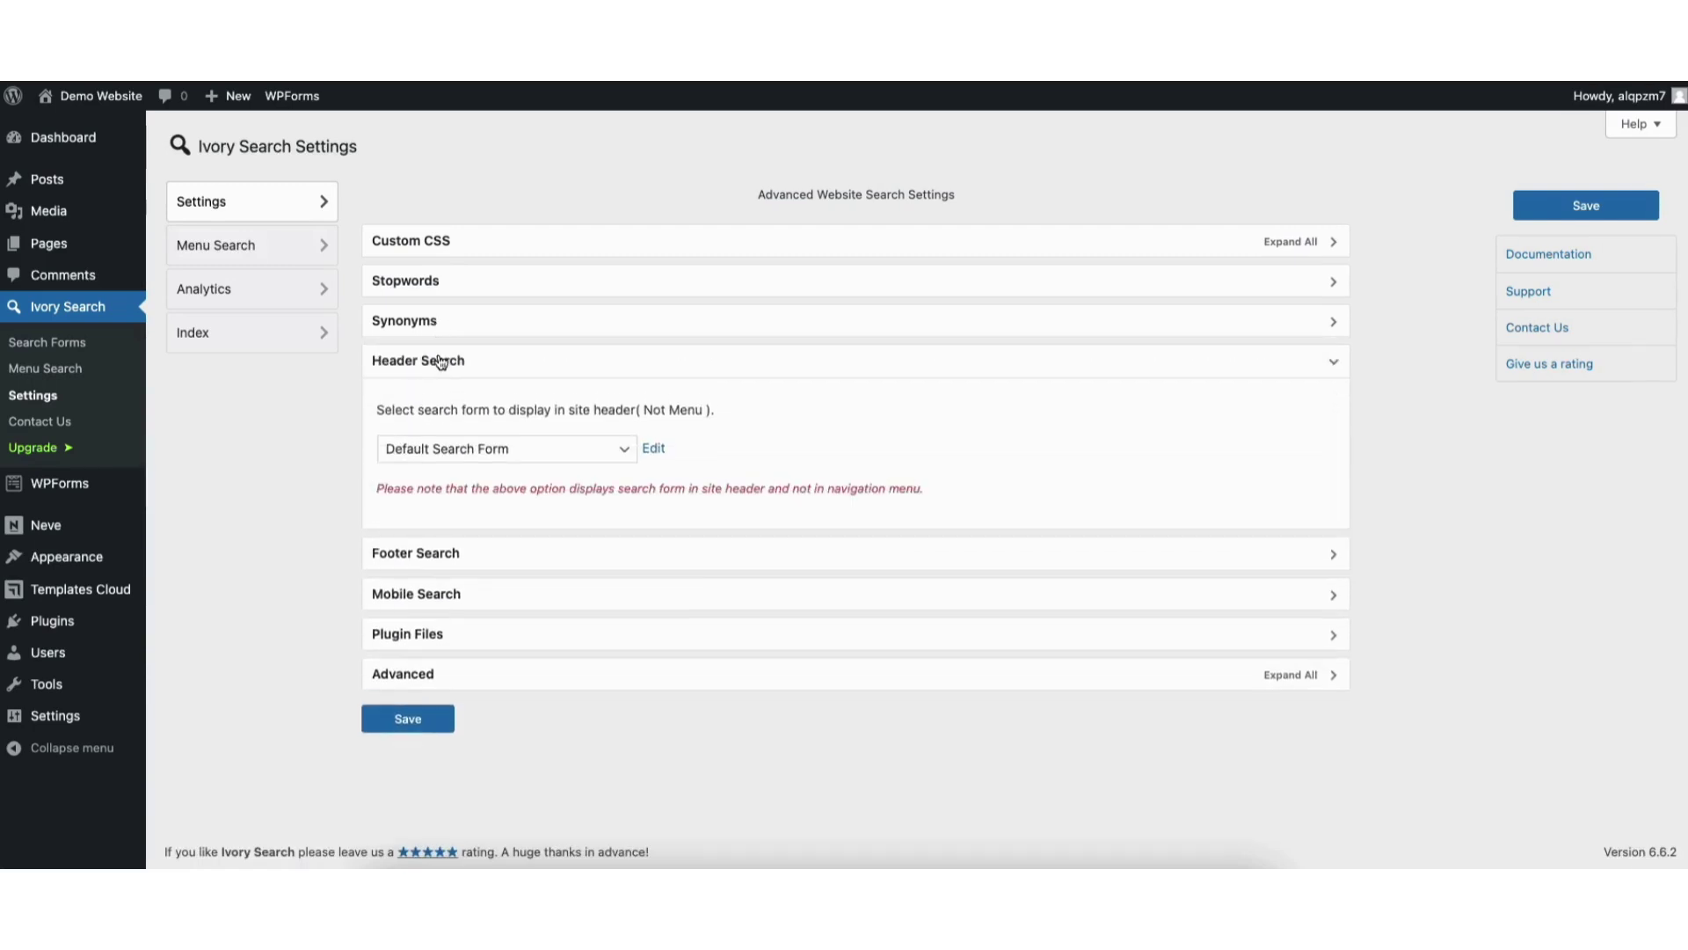
Step: Keep Default Search Form for the header and leave Footer Search set to None
left_click(458, 454)
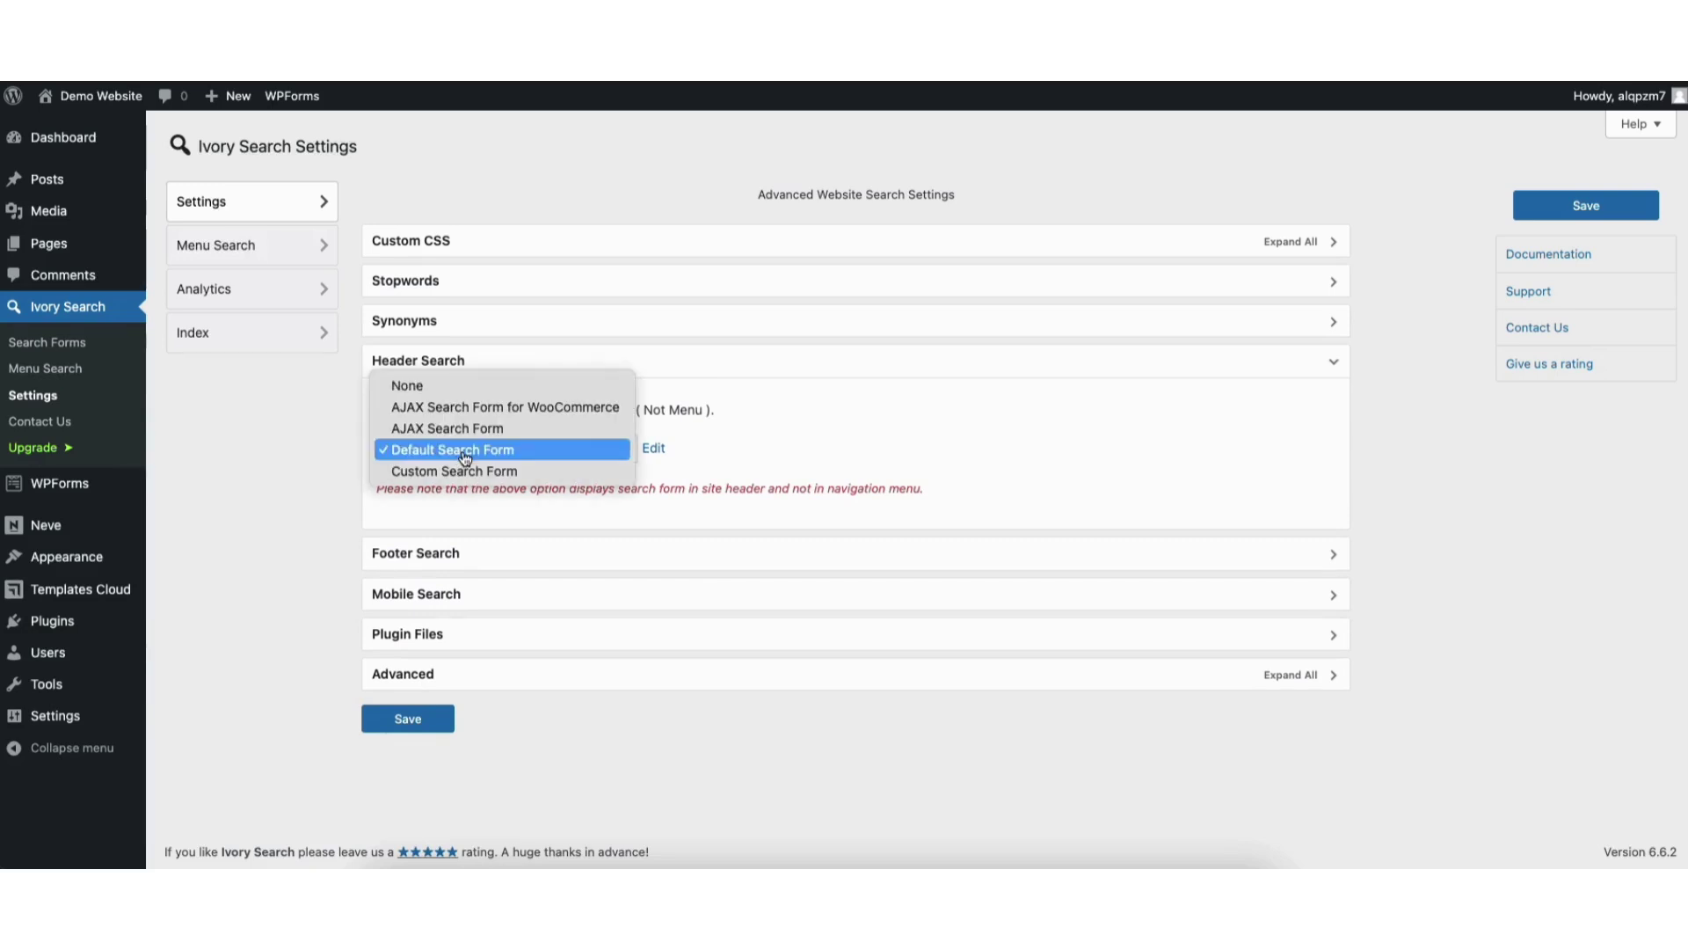
left_click(519, 449)
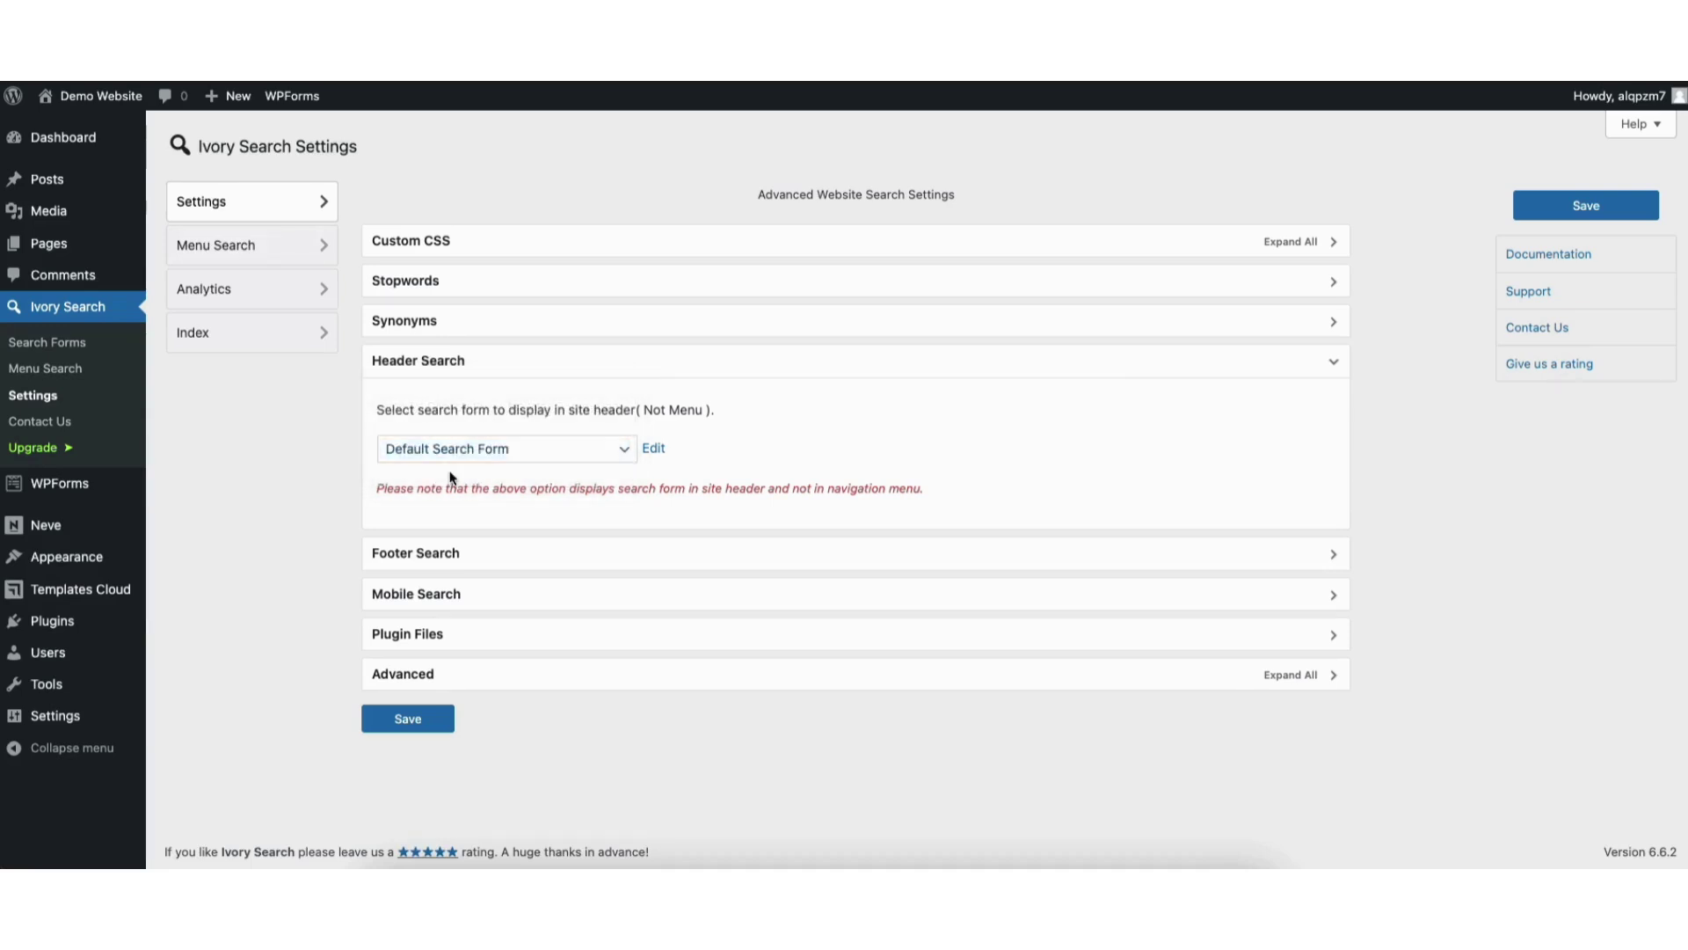
left_click(439, 554)
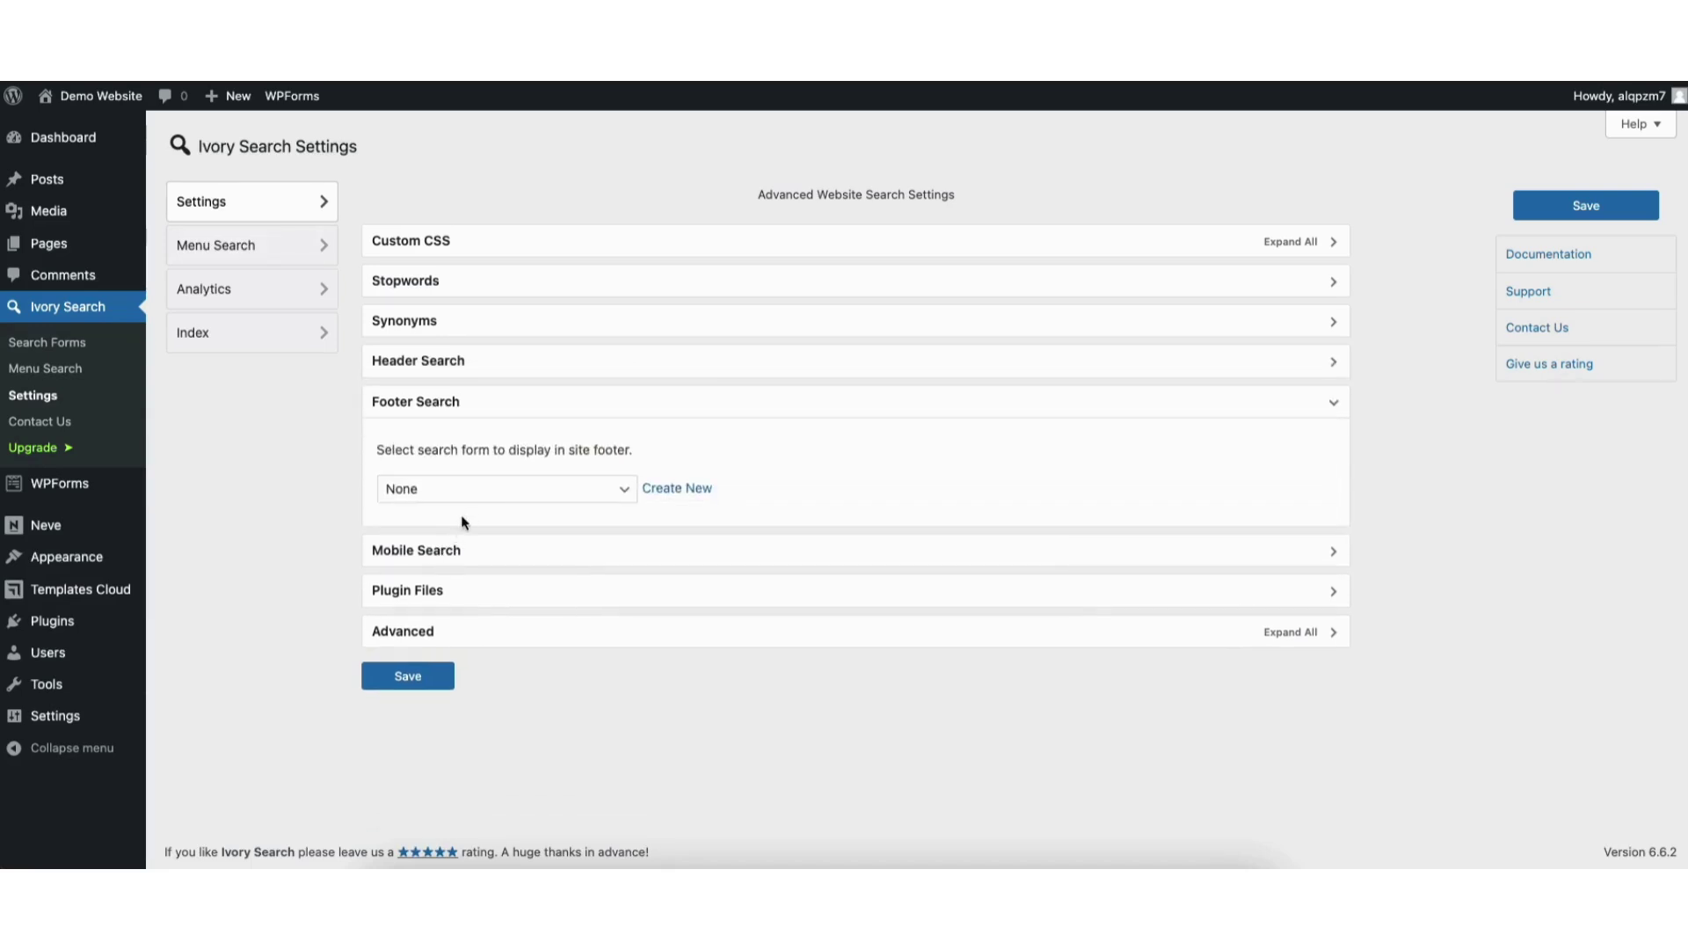
left_click(473, 494)
left_click(473, 491)
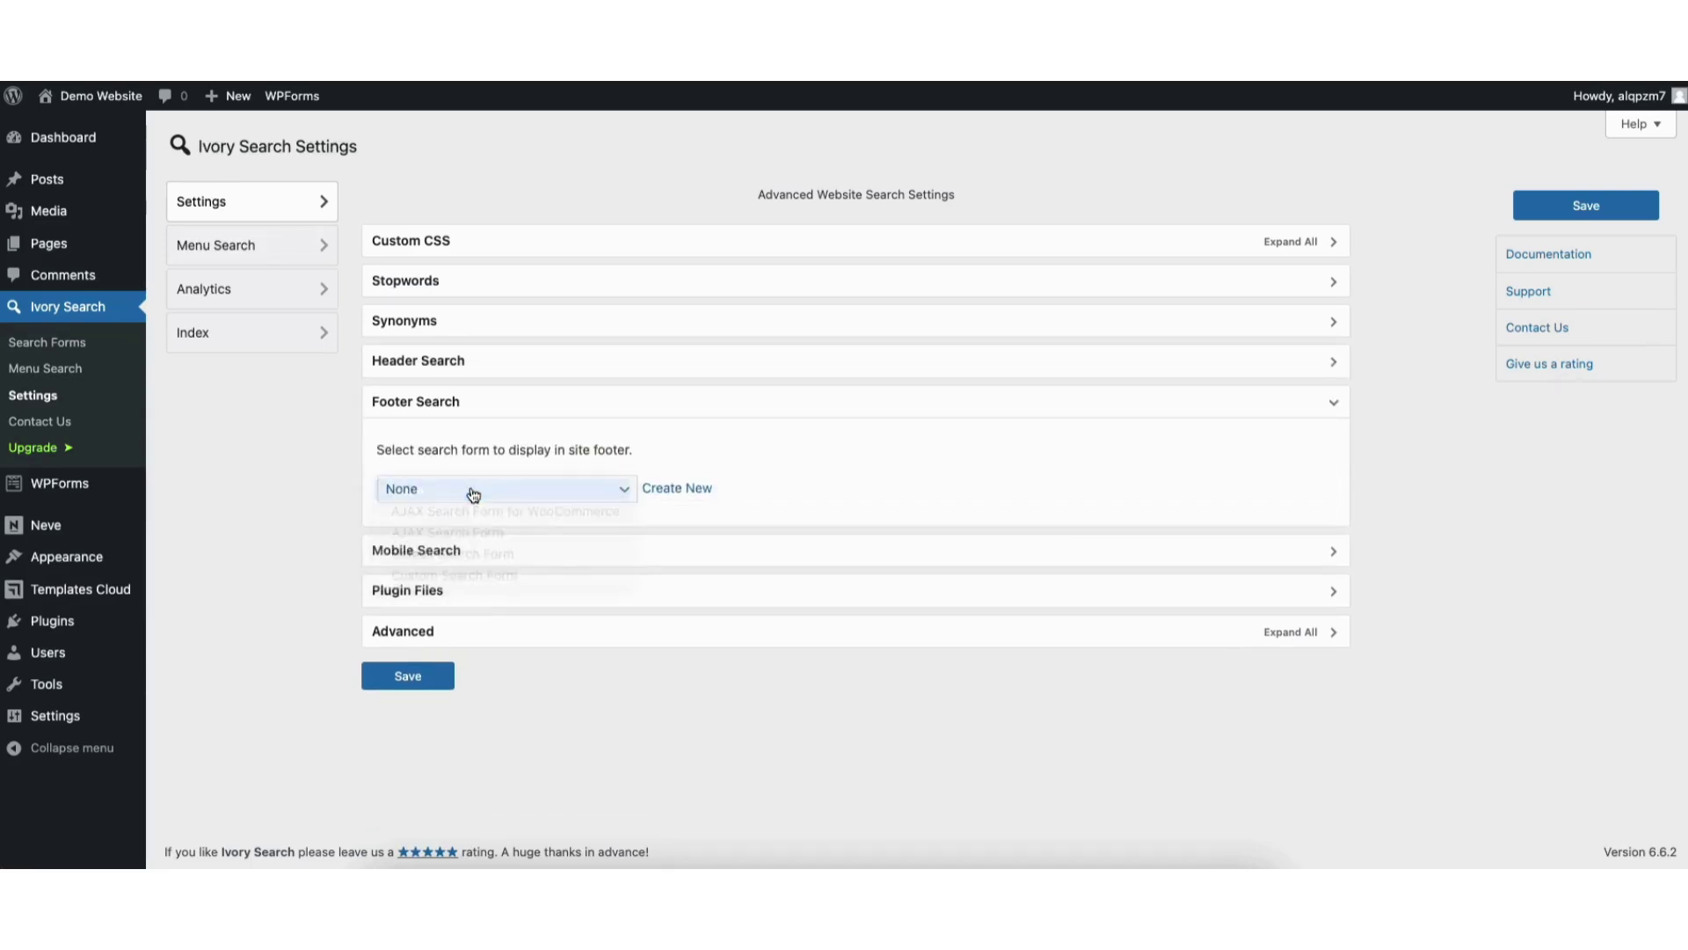
Step: Turn on mobile header search and 'This site uses cache', then save the settings
left_click(414, 550)
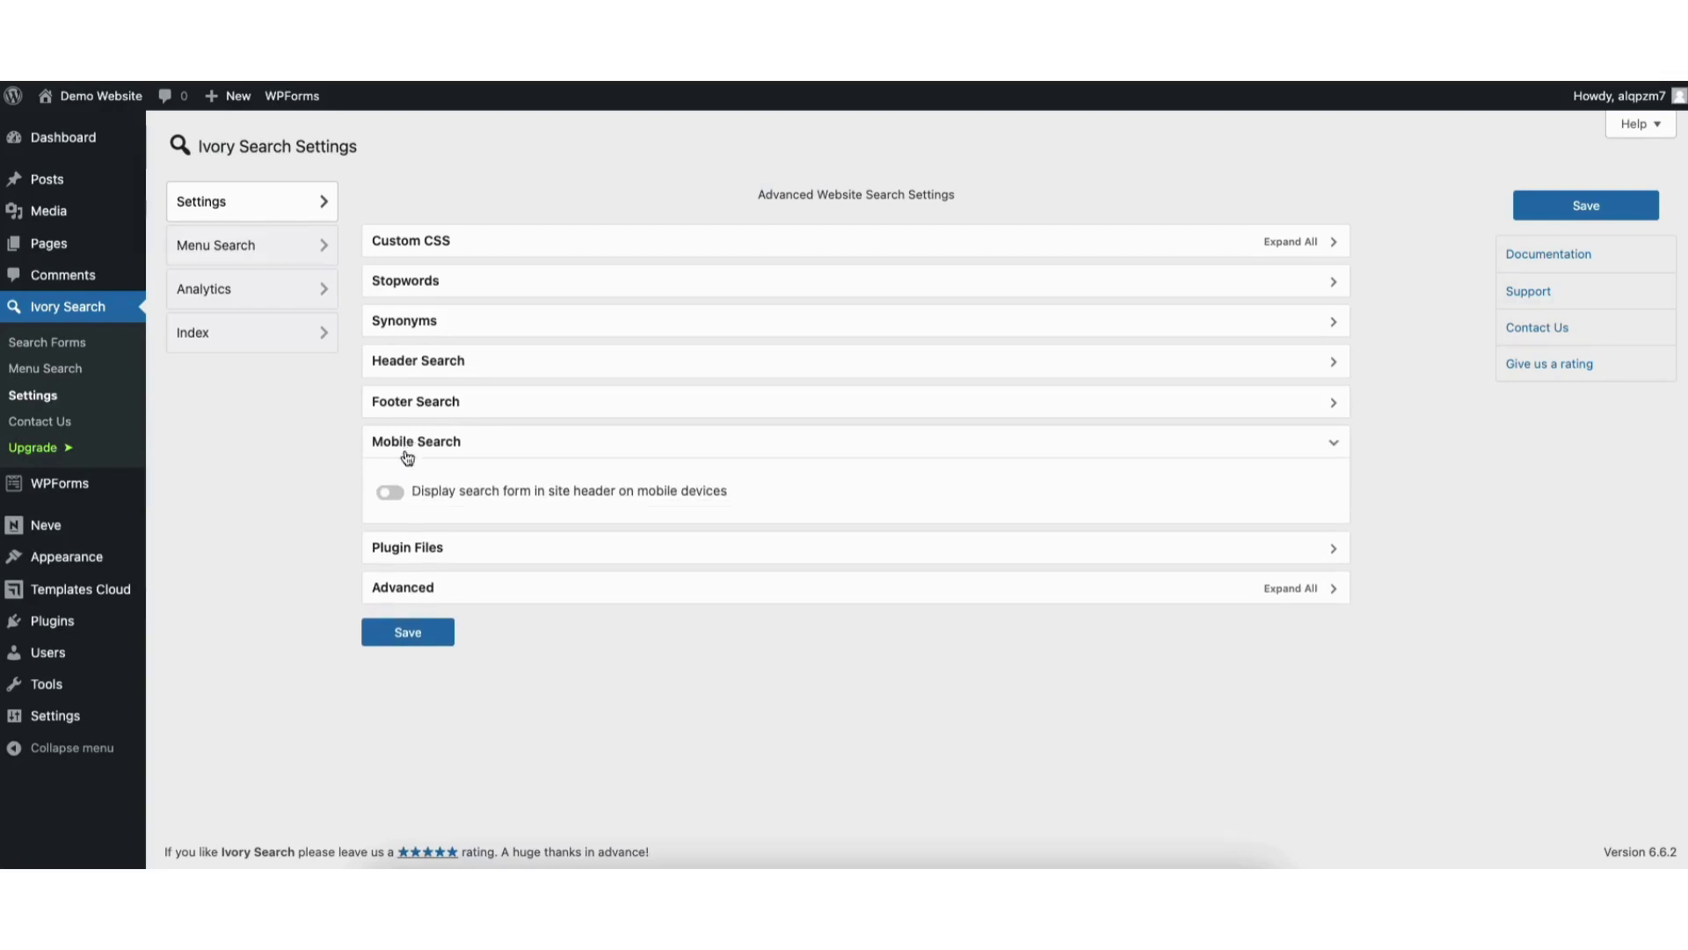
left_click(391, 494)
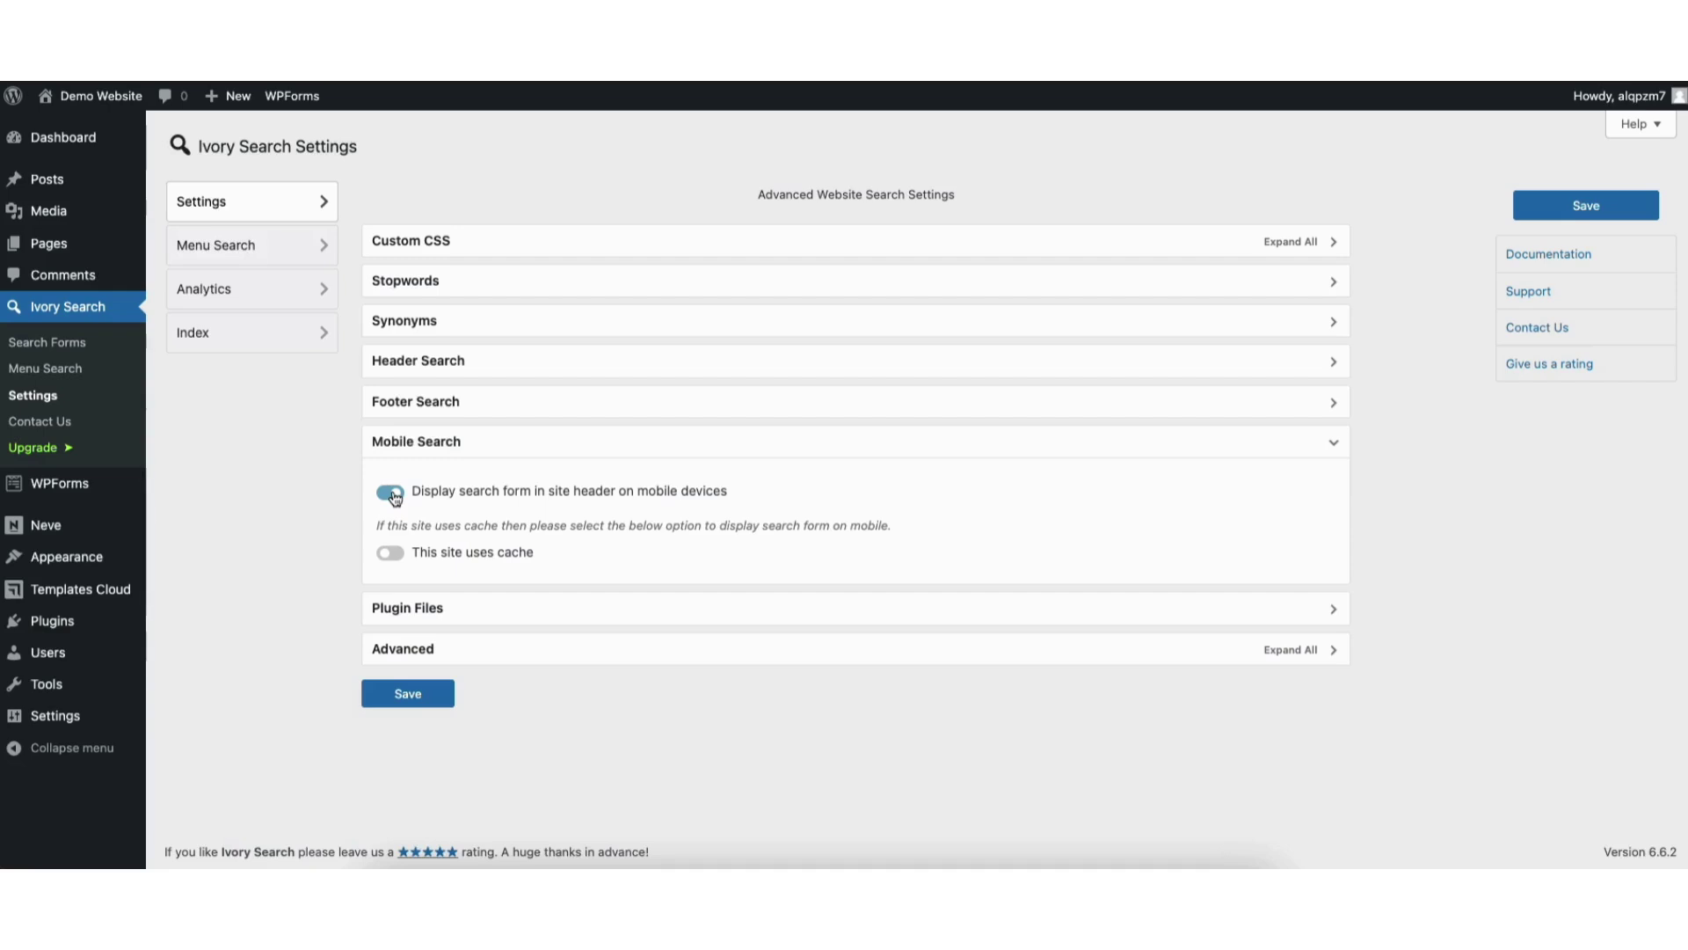
left_click(393, 555)
left_click(435, 246)
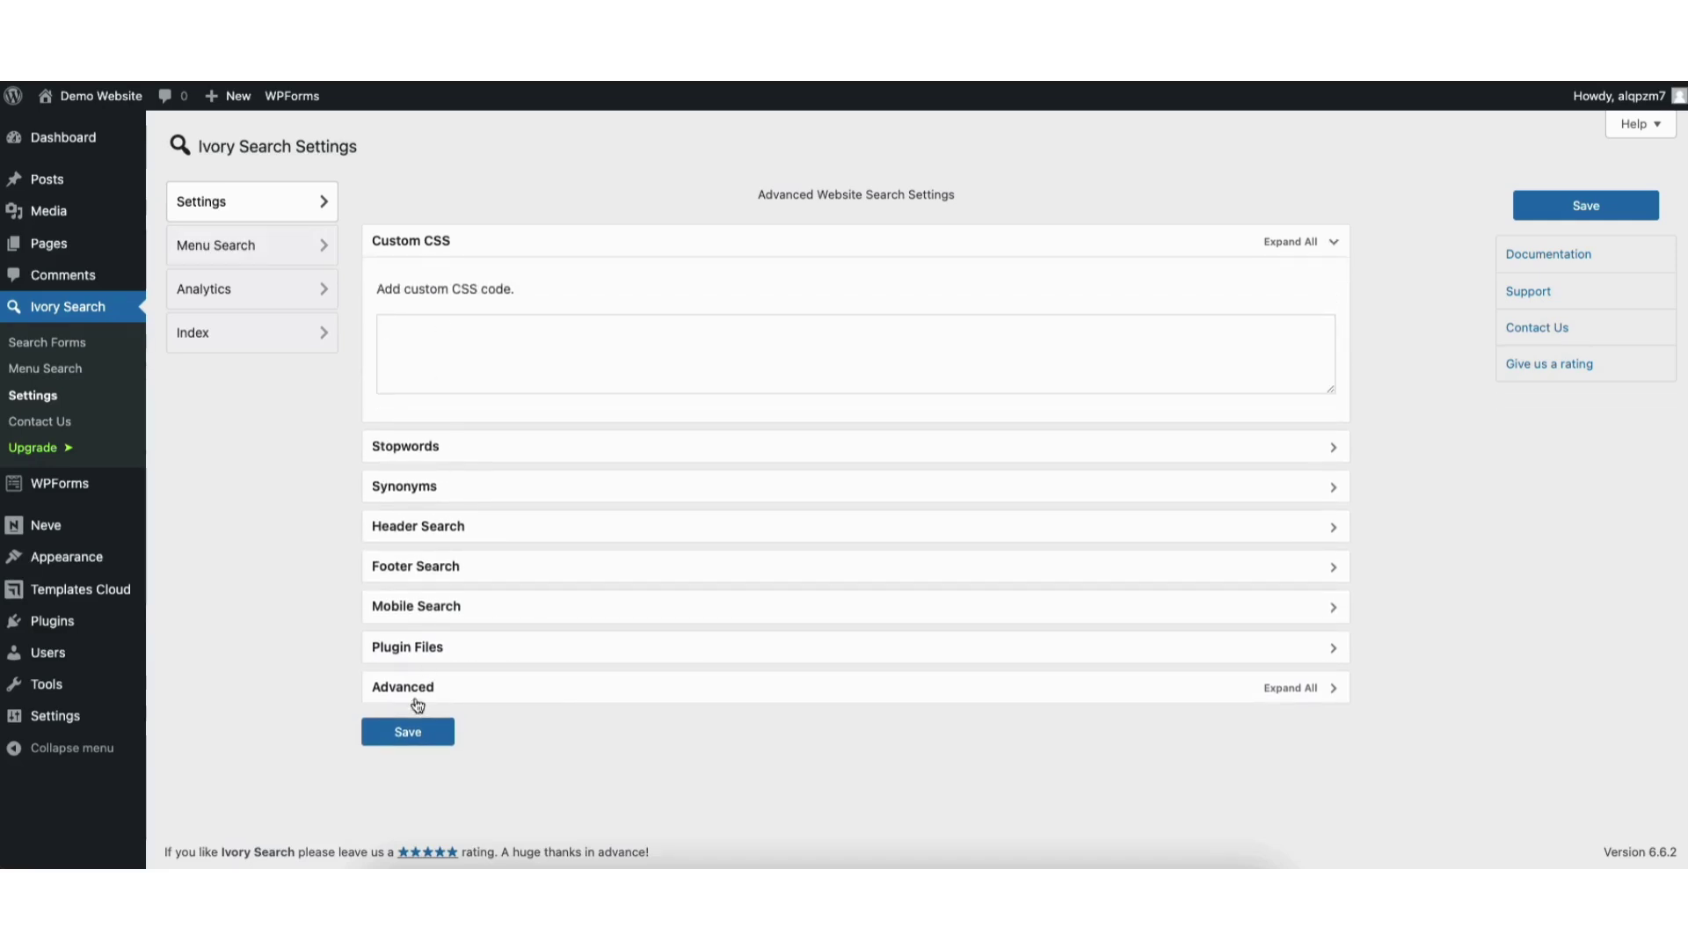
left_click(401, 733)
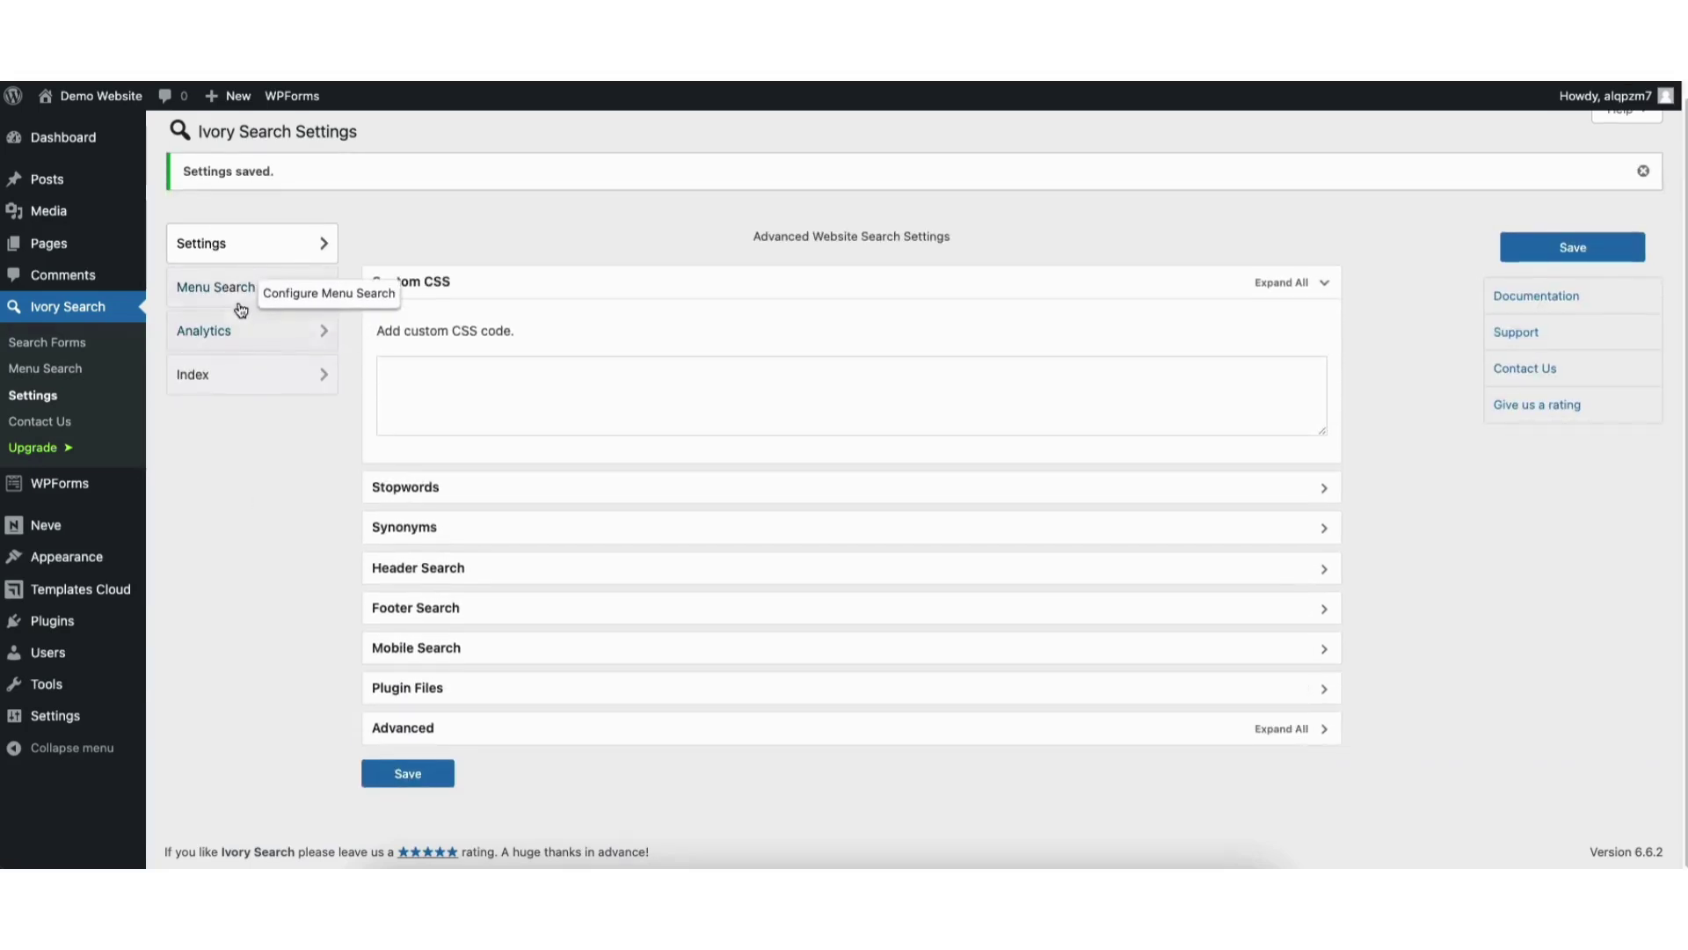
Step: Enable the search form in the Primary Menu location under Menu Search, save, and view the site
left_click(236, 296)
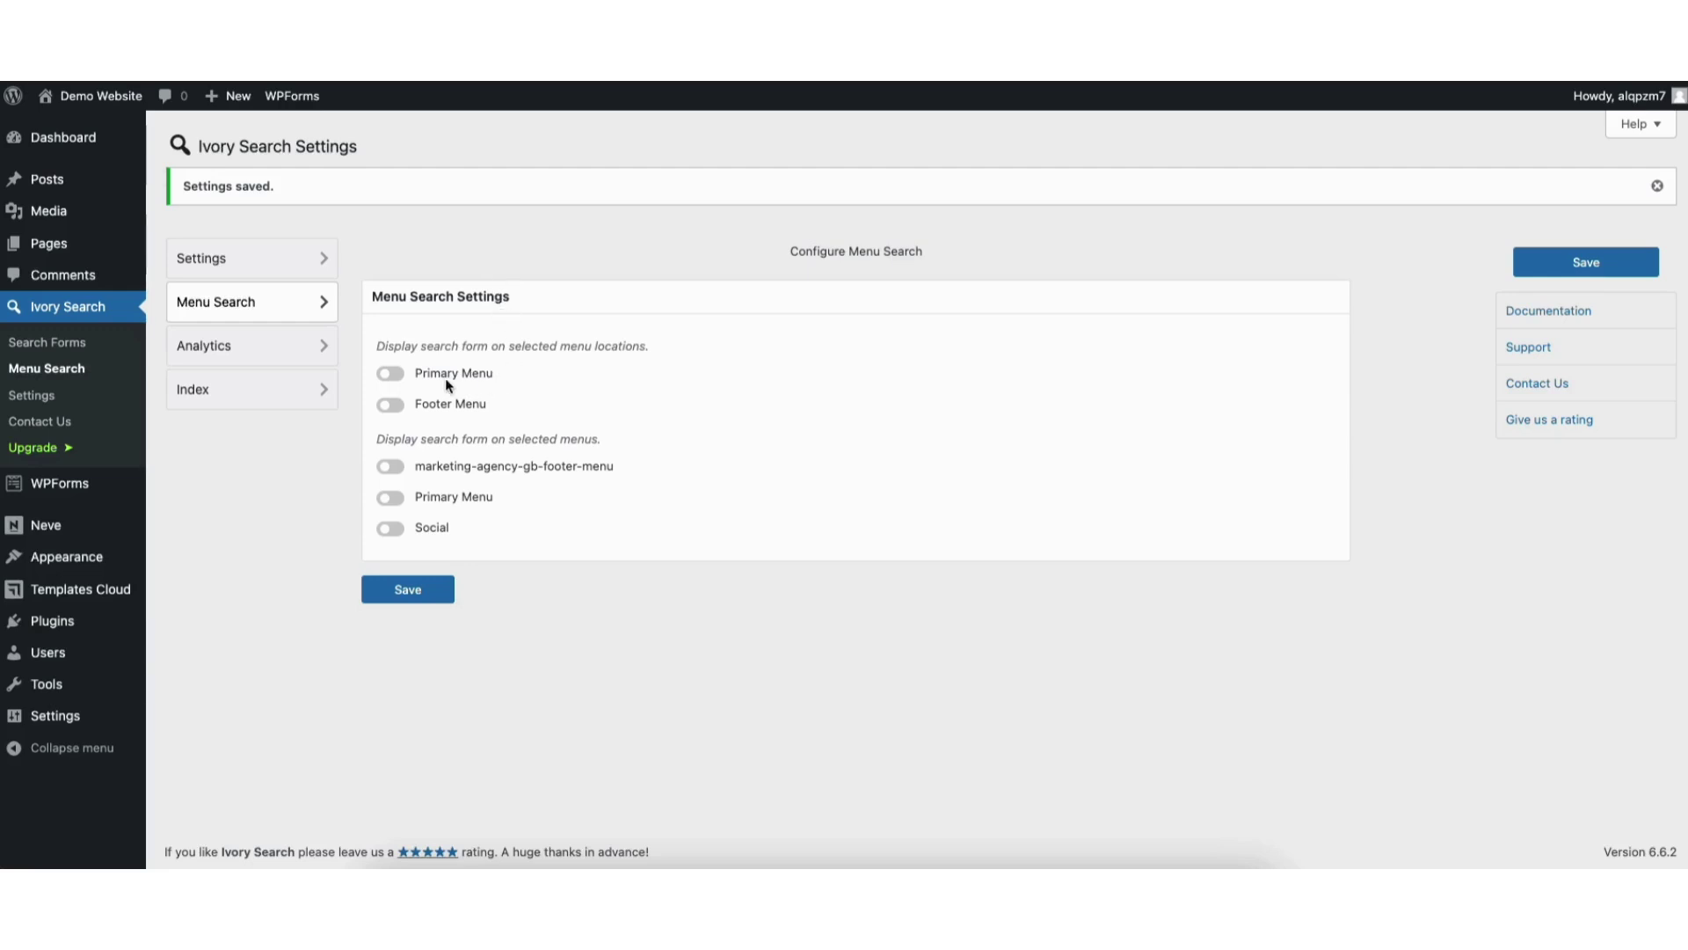
left_click(392, 374)
left_click(397, 593)
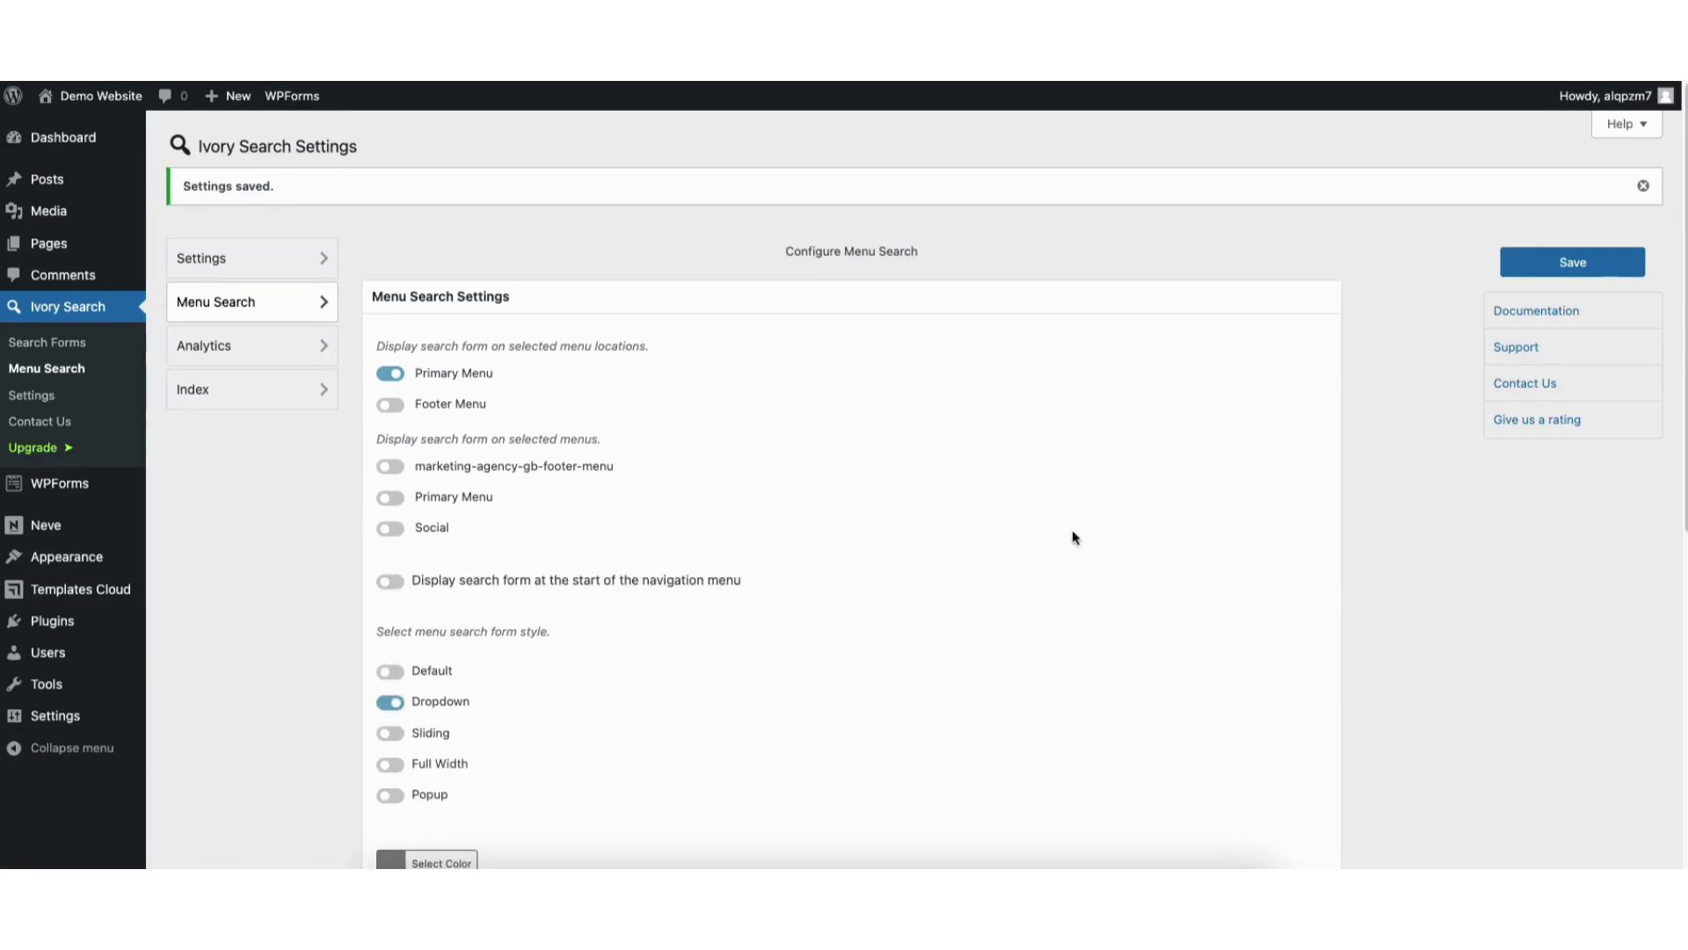
left_click_drag(1679, 194, 1093, 358)
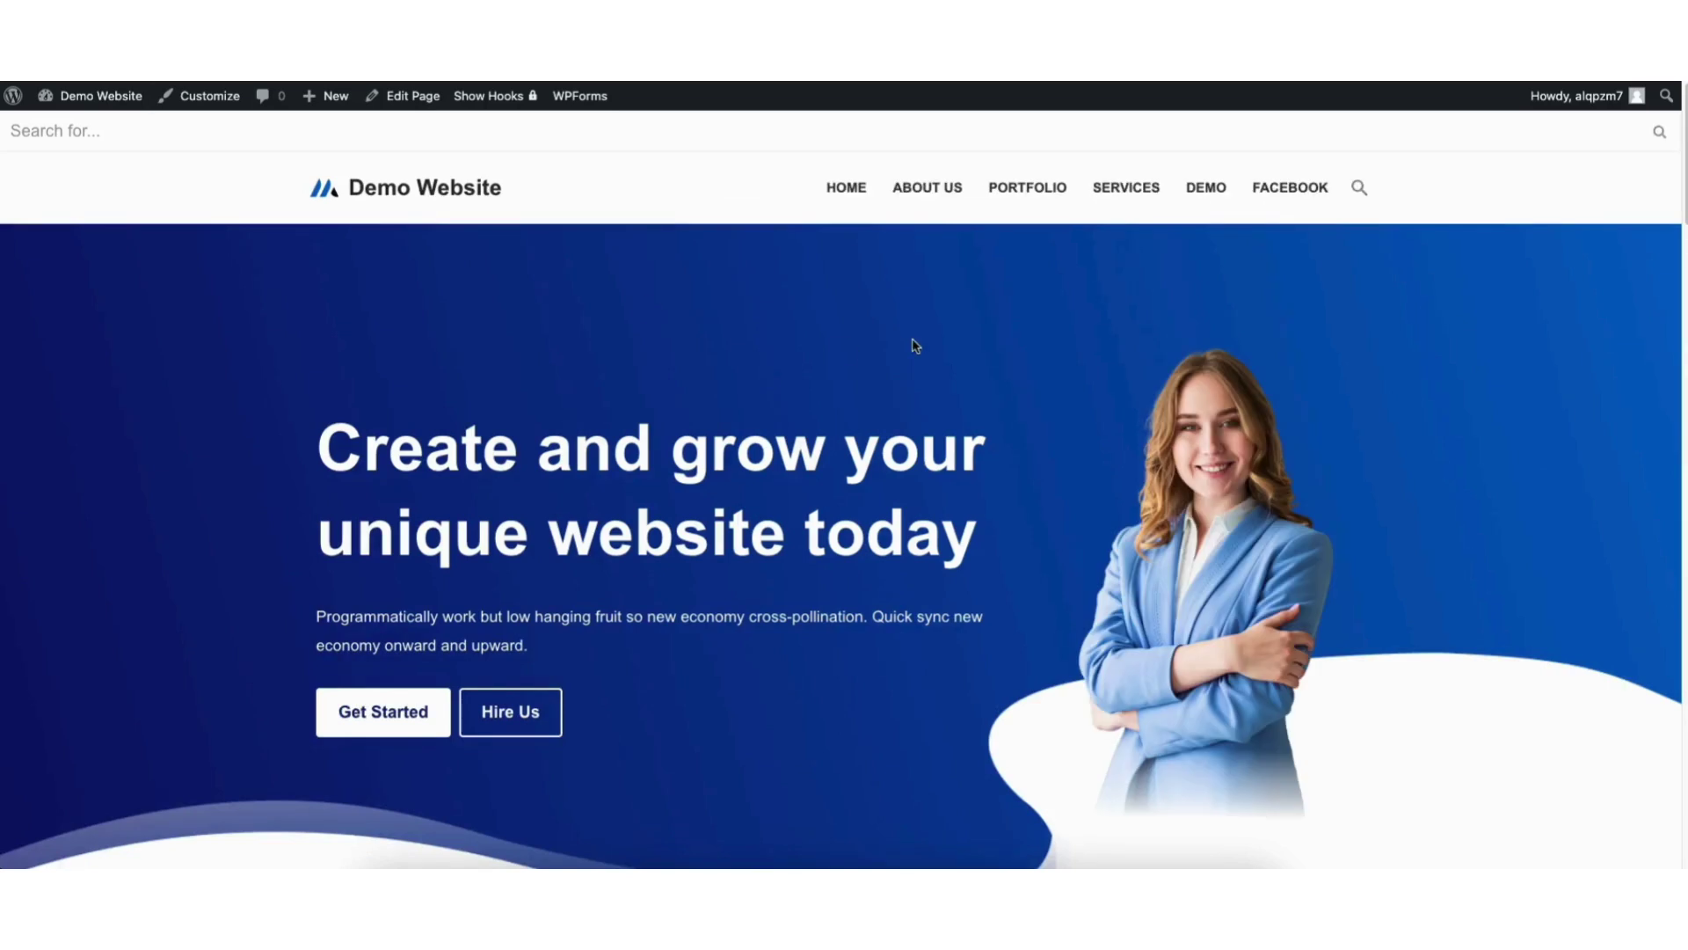
Step: Test the menu search icon on the live site, opening its search box repeatedly
left_click(1358, 189)
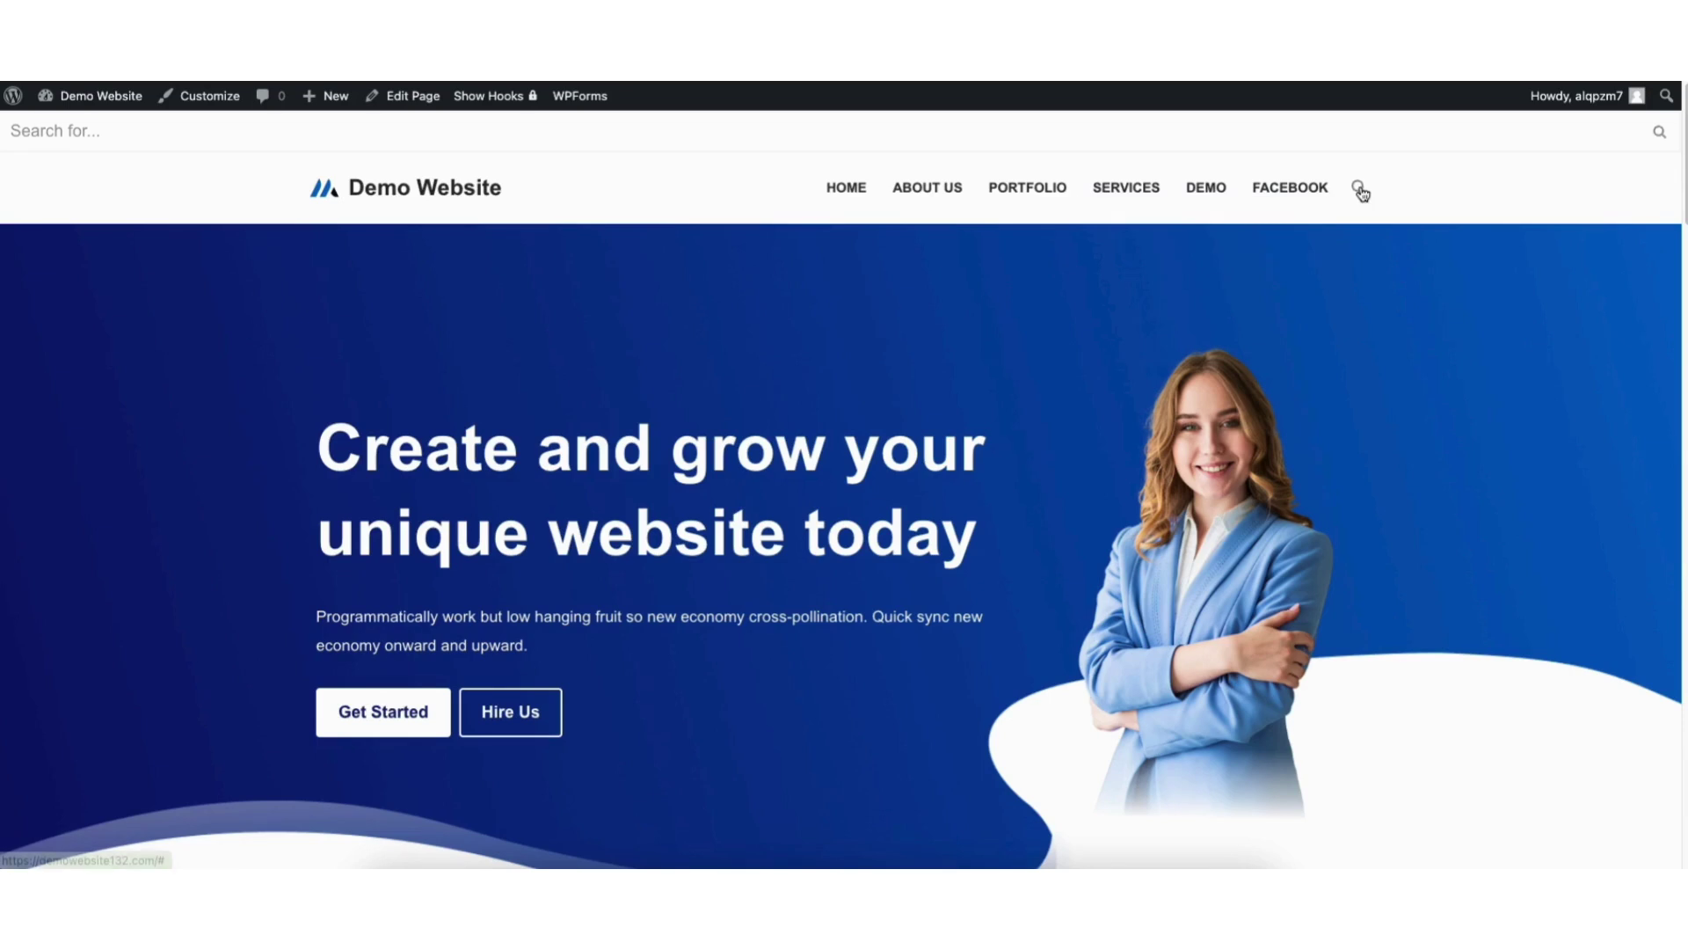
left_click(1359, 189)
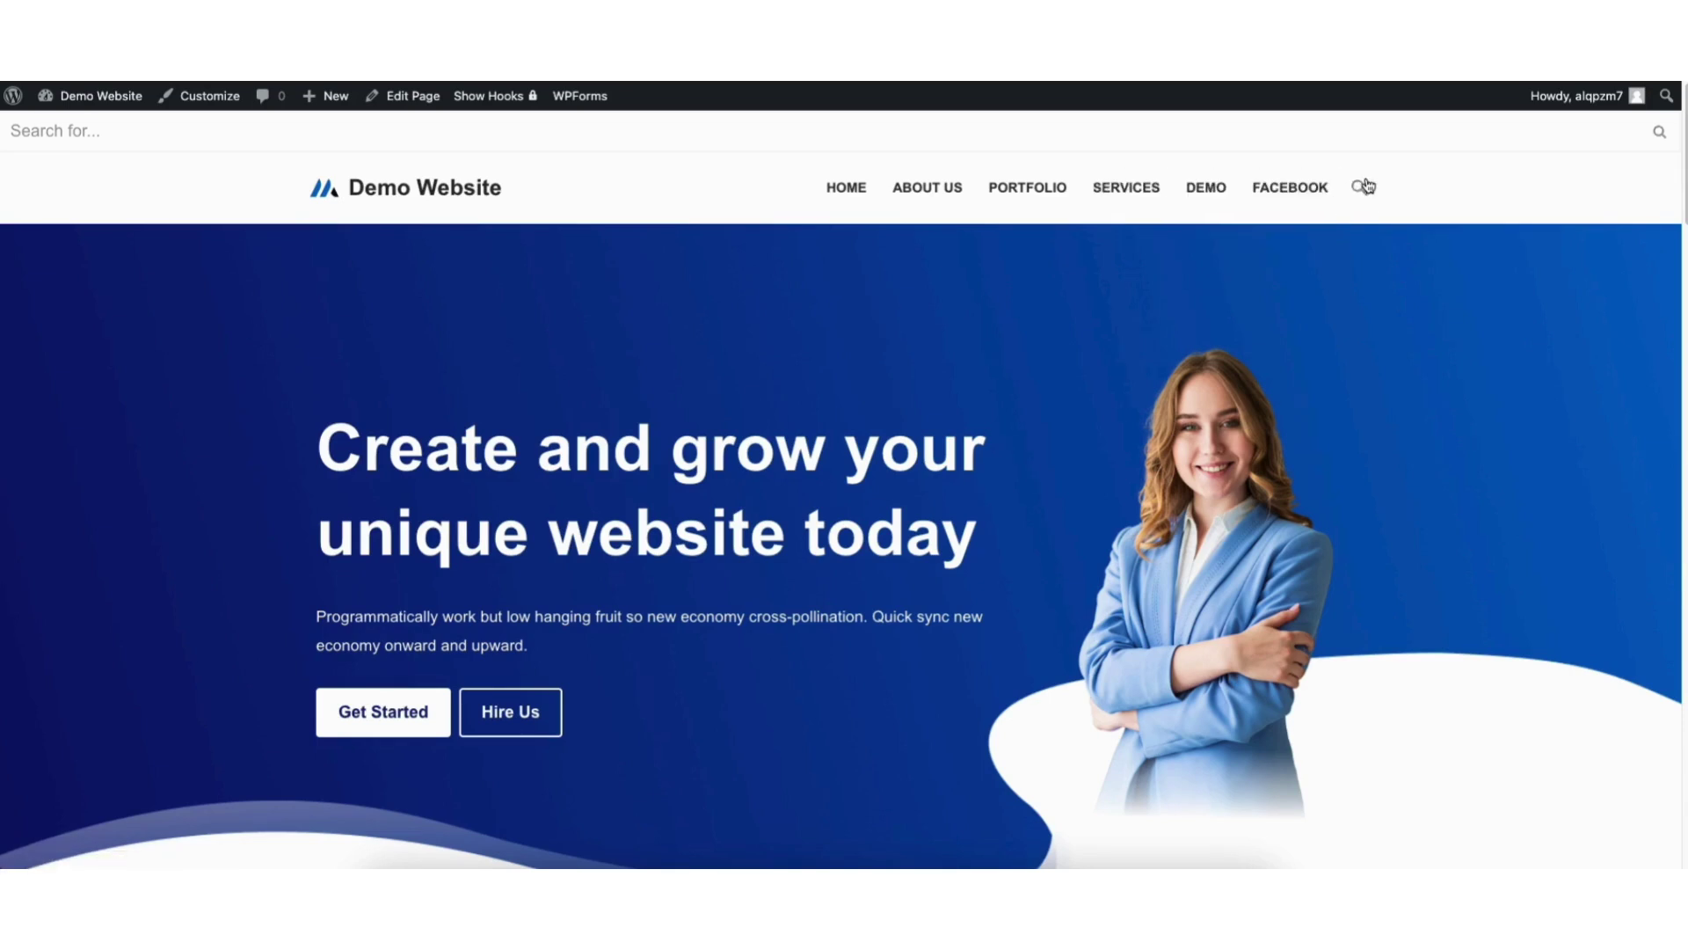
left_click(1363, 186)
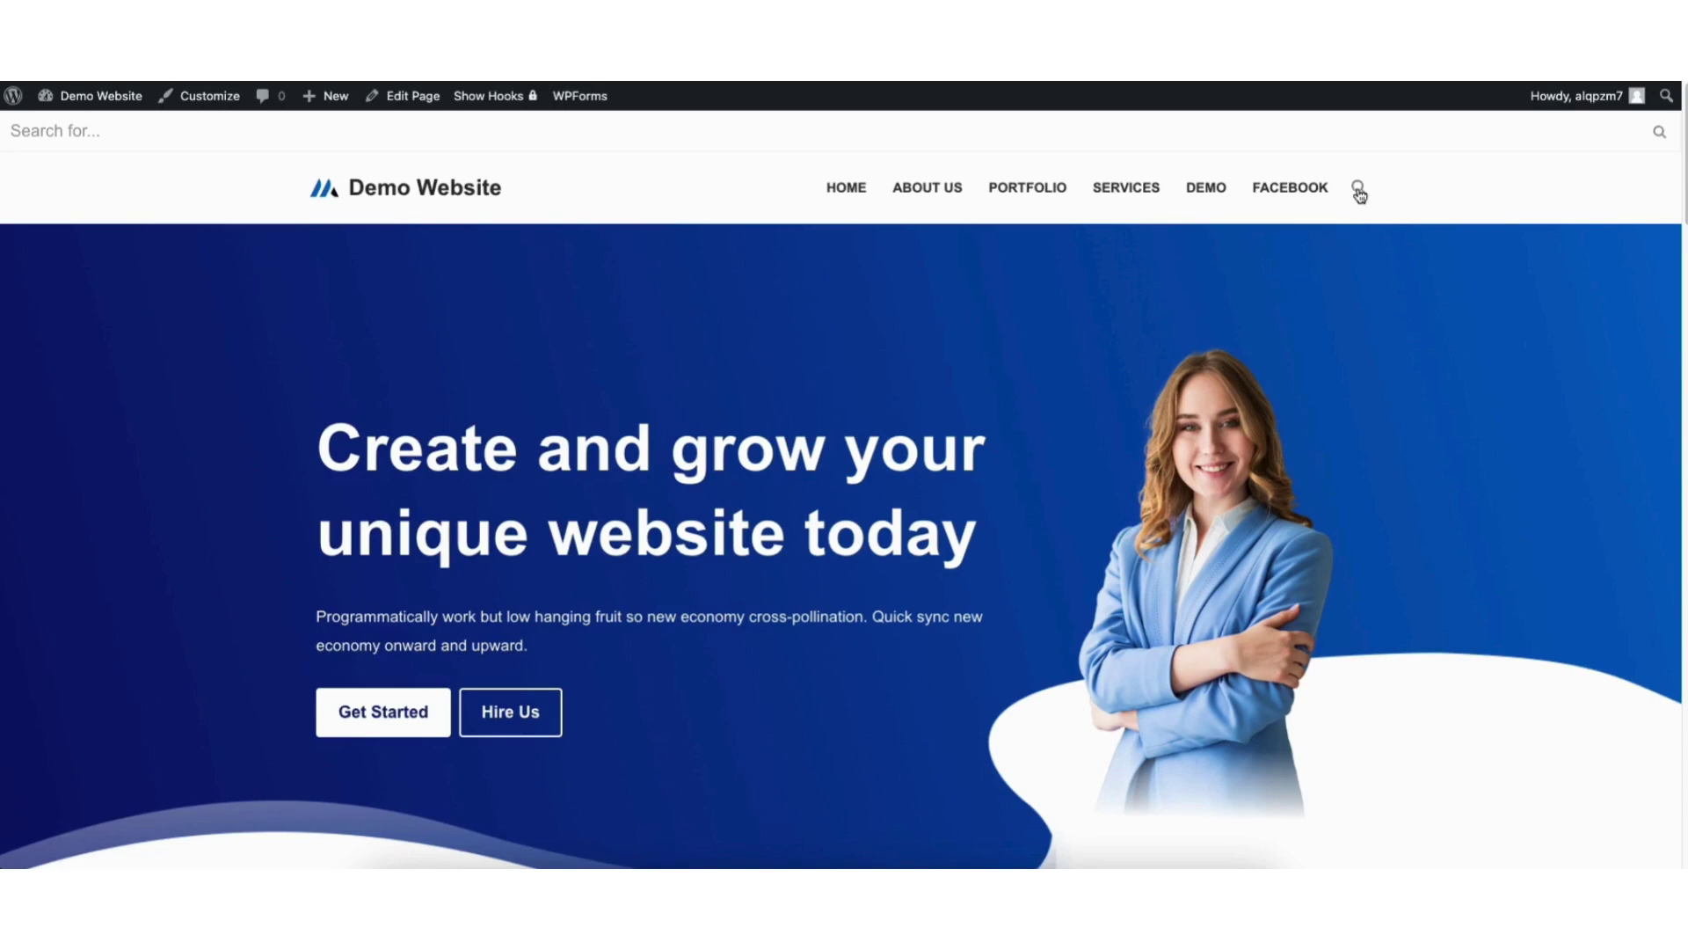
left_click(1358, 186)
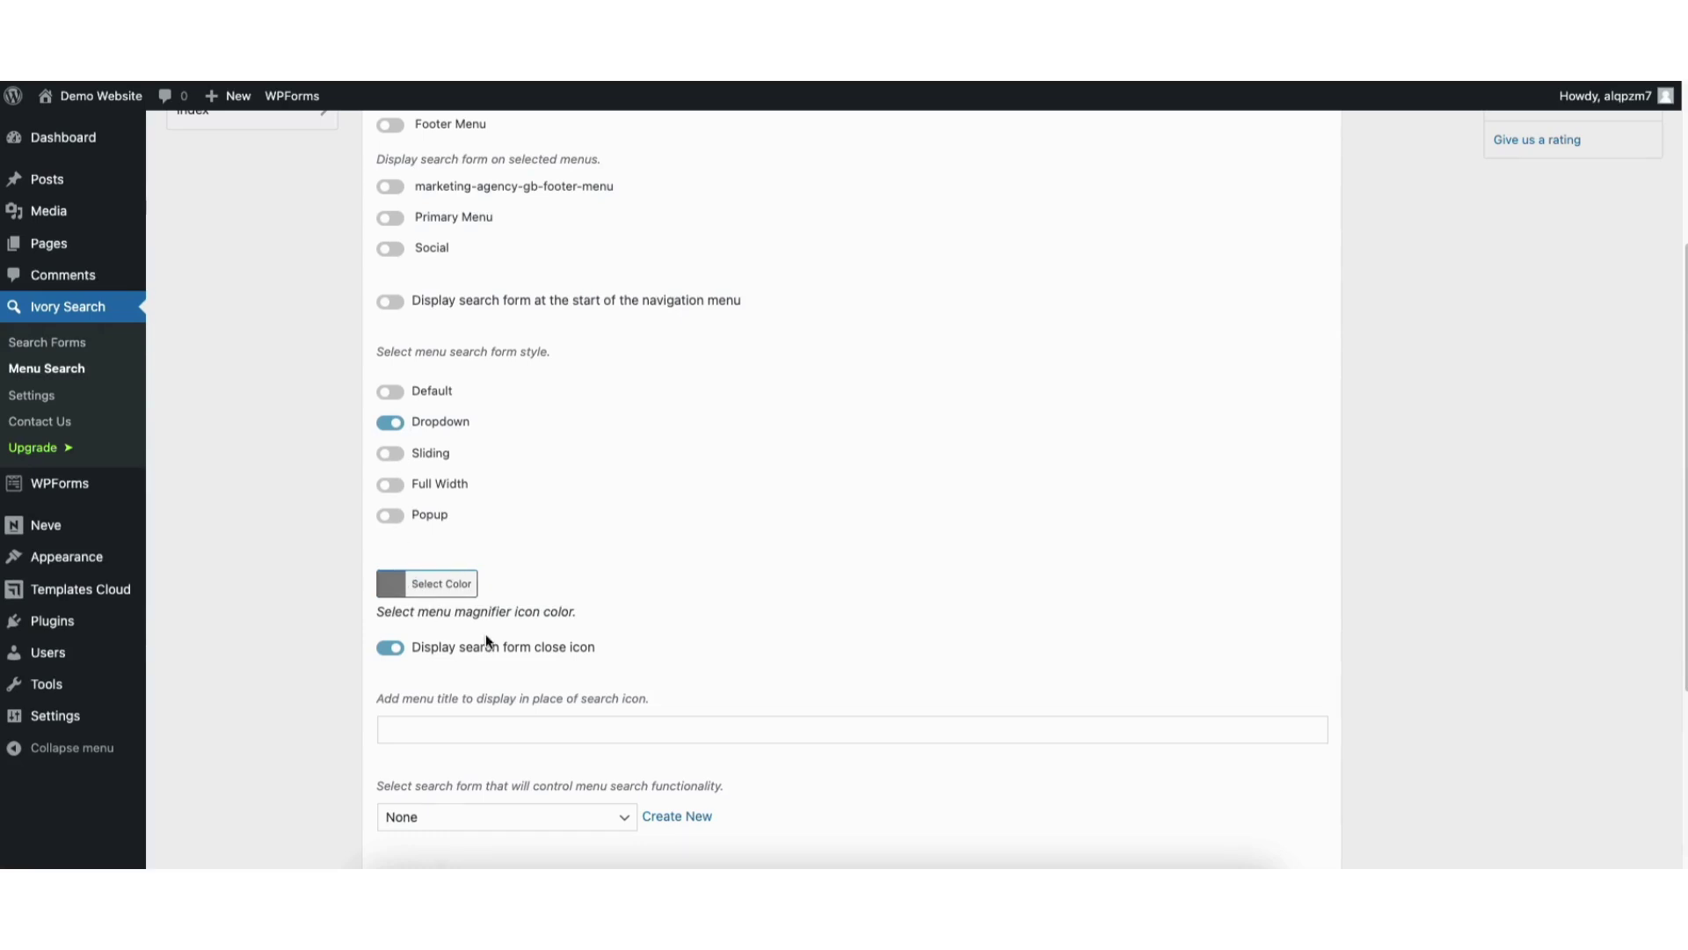
Step: Clear the magnifier icon colour, switch the menu search style to Default, and save
left_click(392, 587)
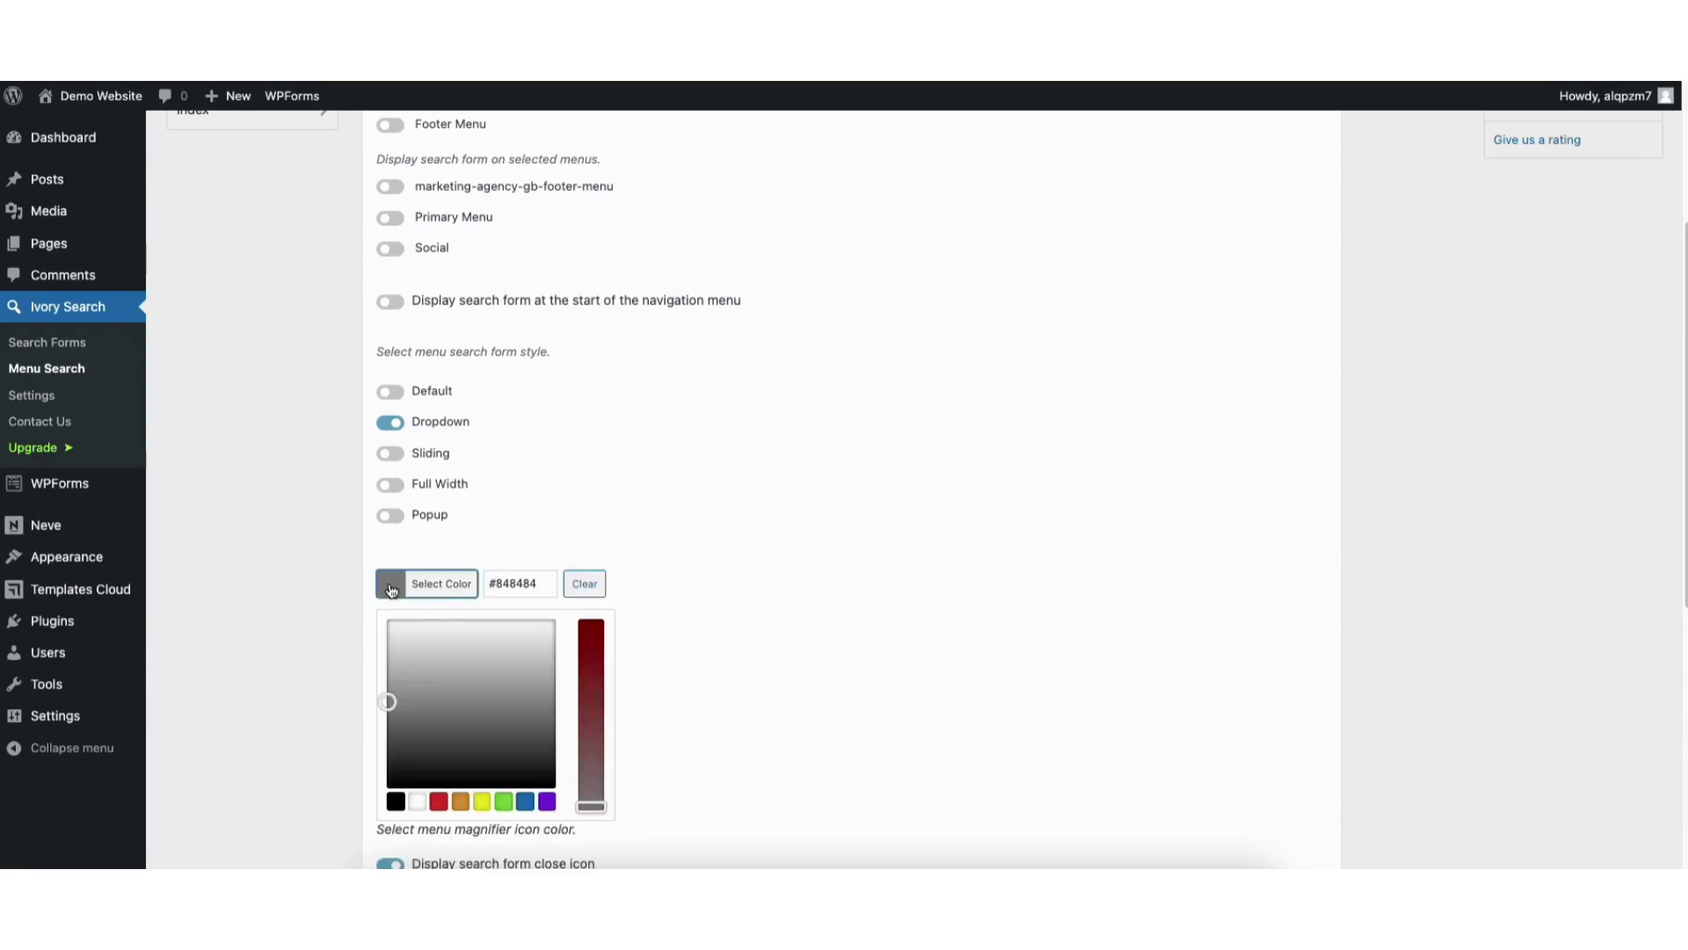
left_click(585, 583)
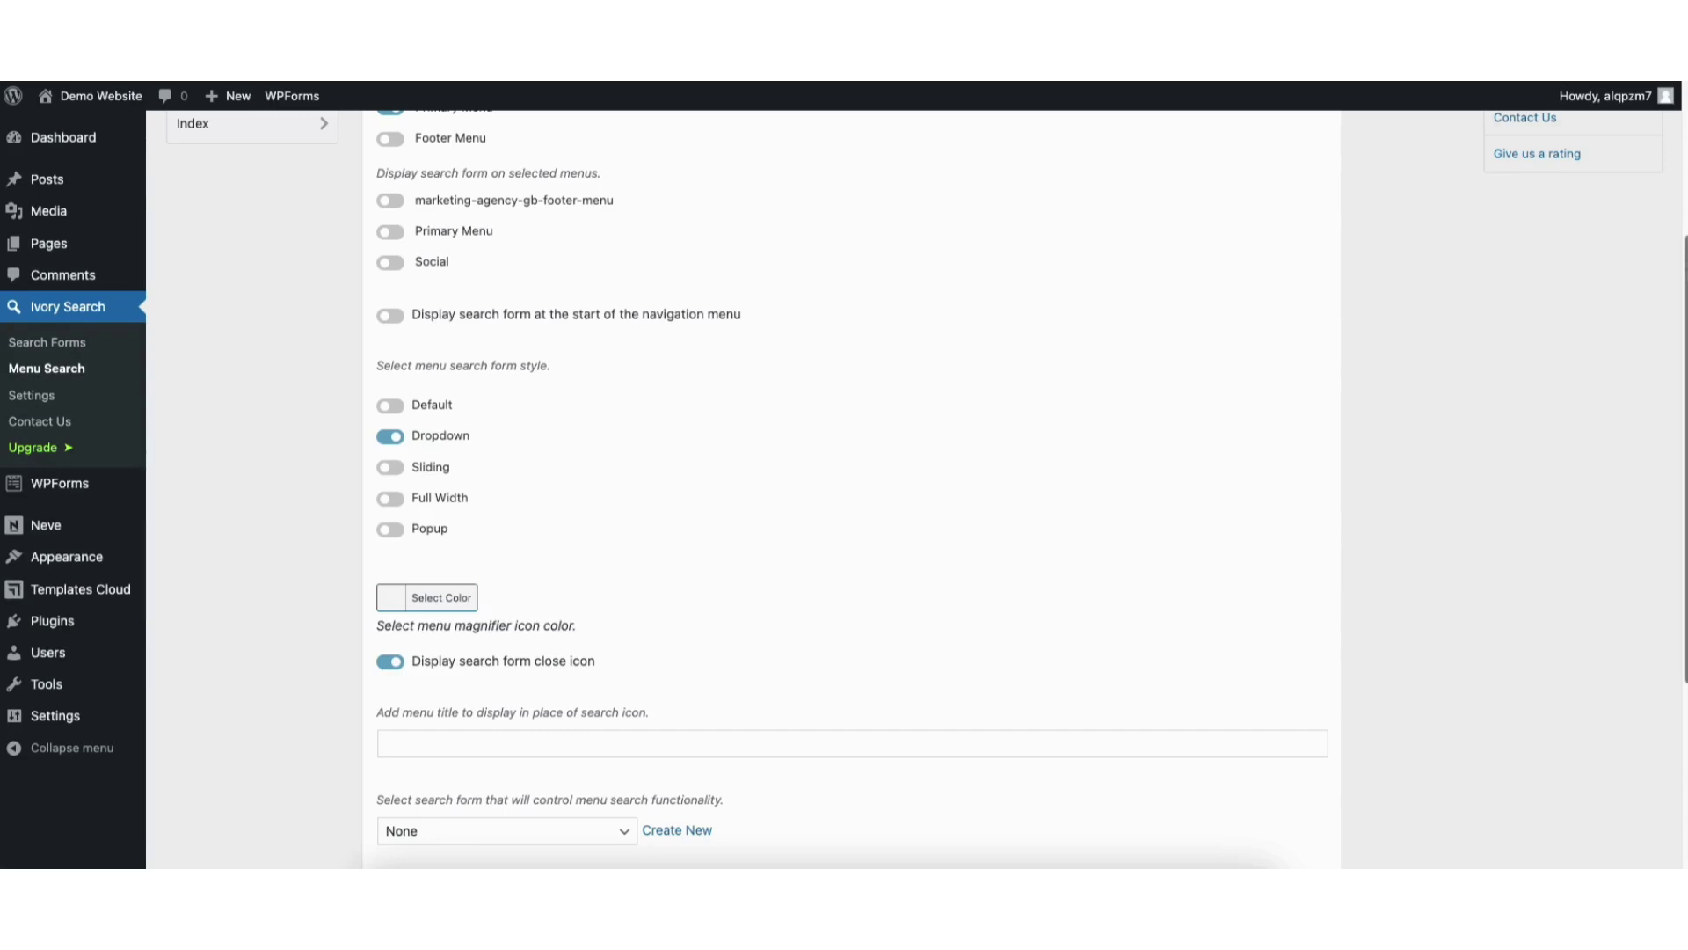
scroll(1676, 317, "down", 3)
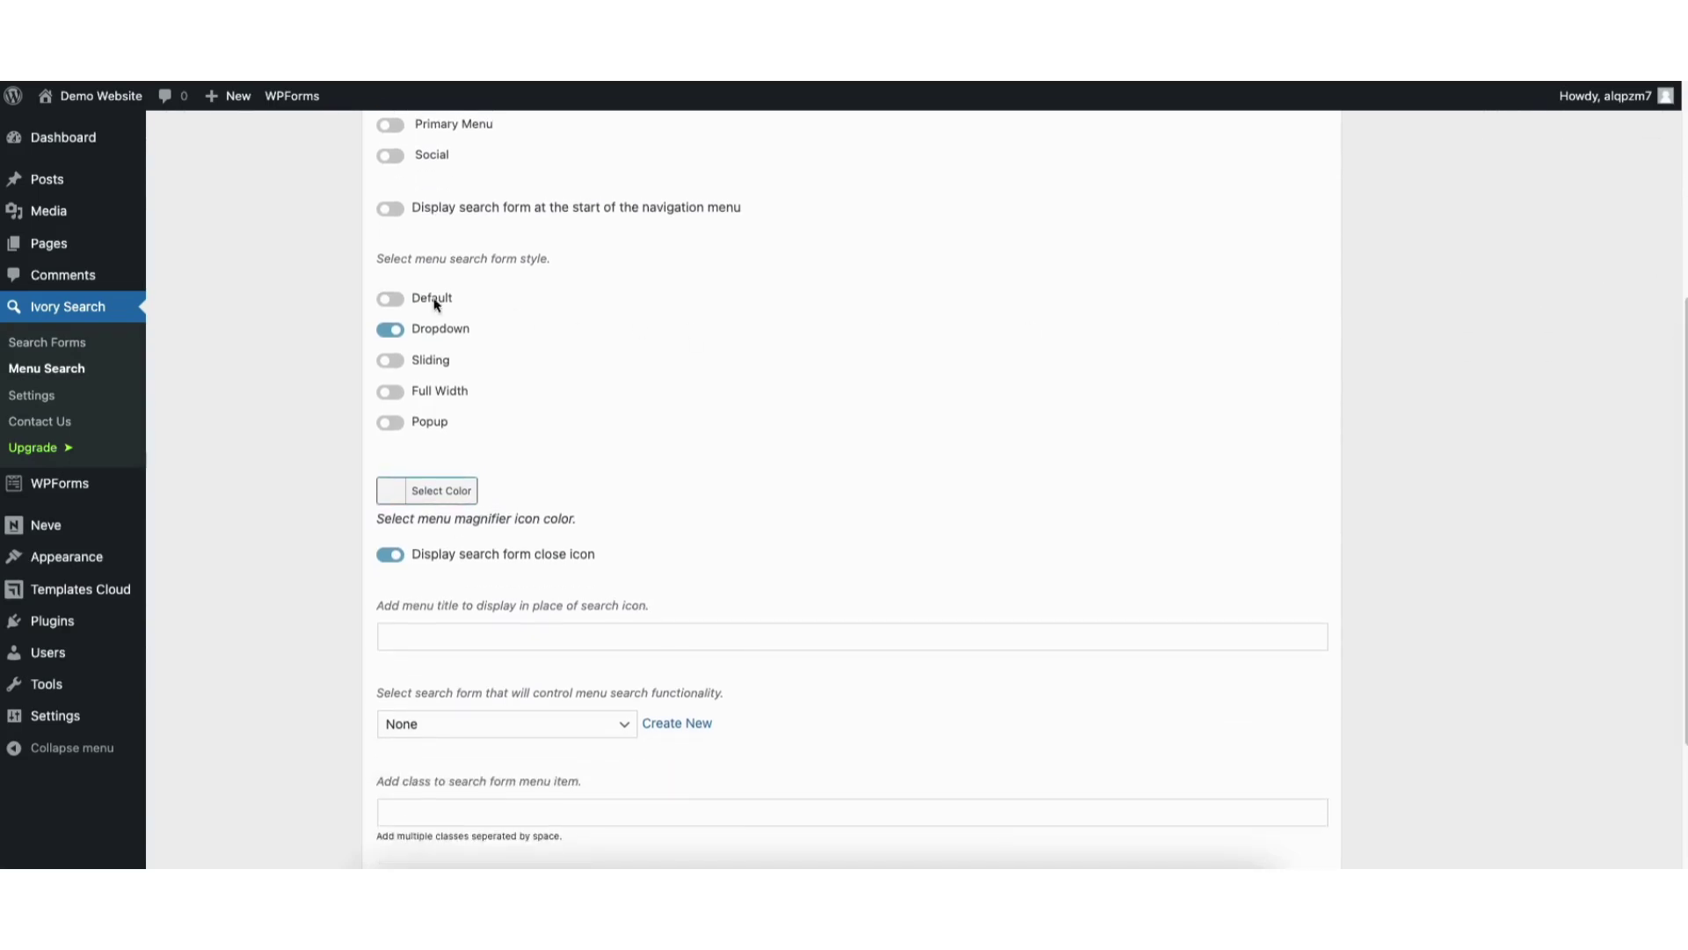
left_click(392, 300)
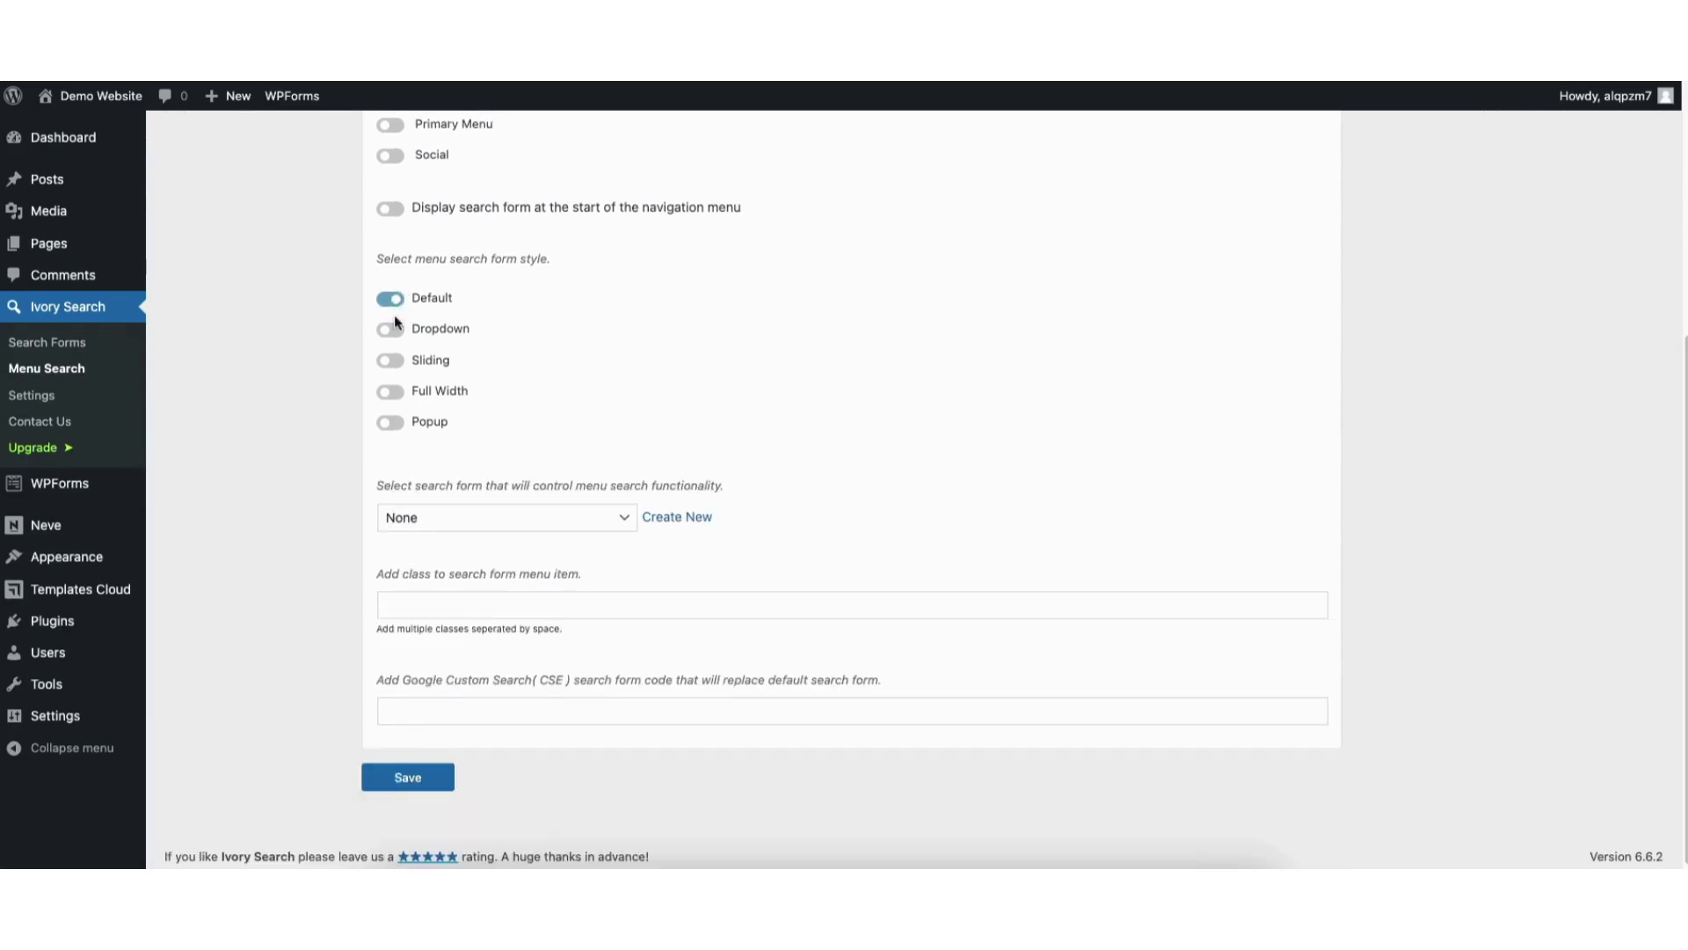
left_click(392, 779)
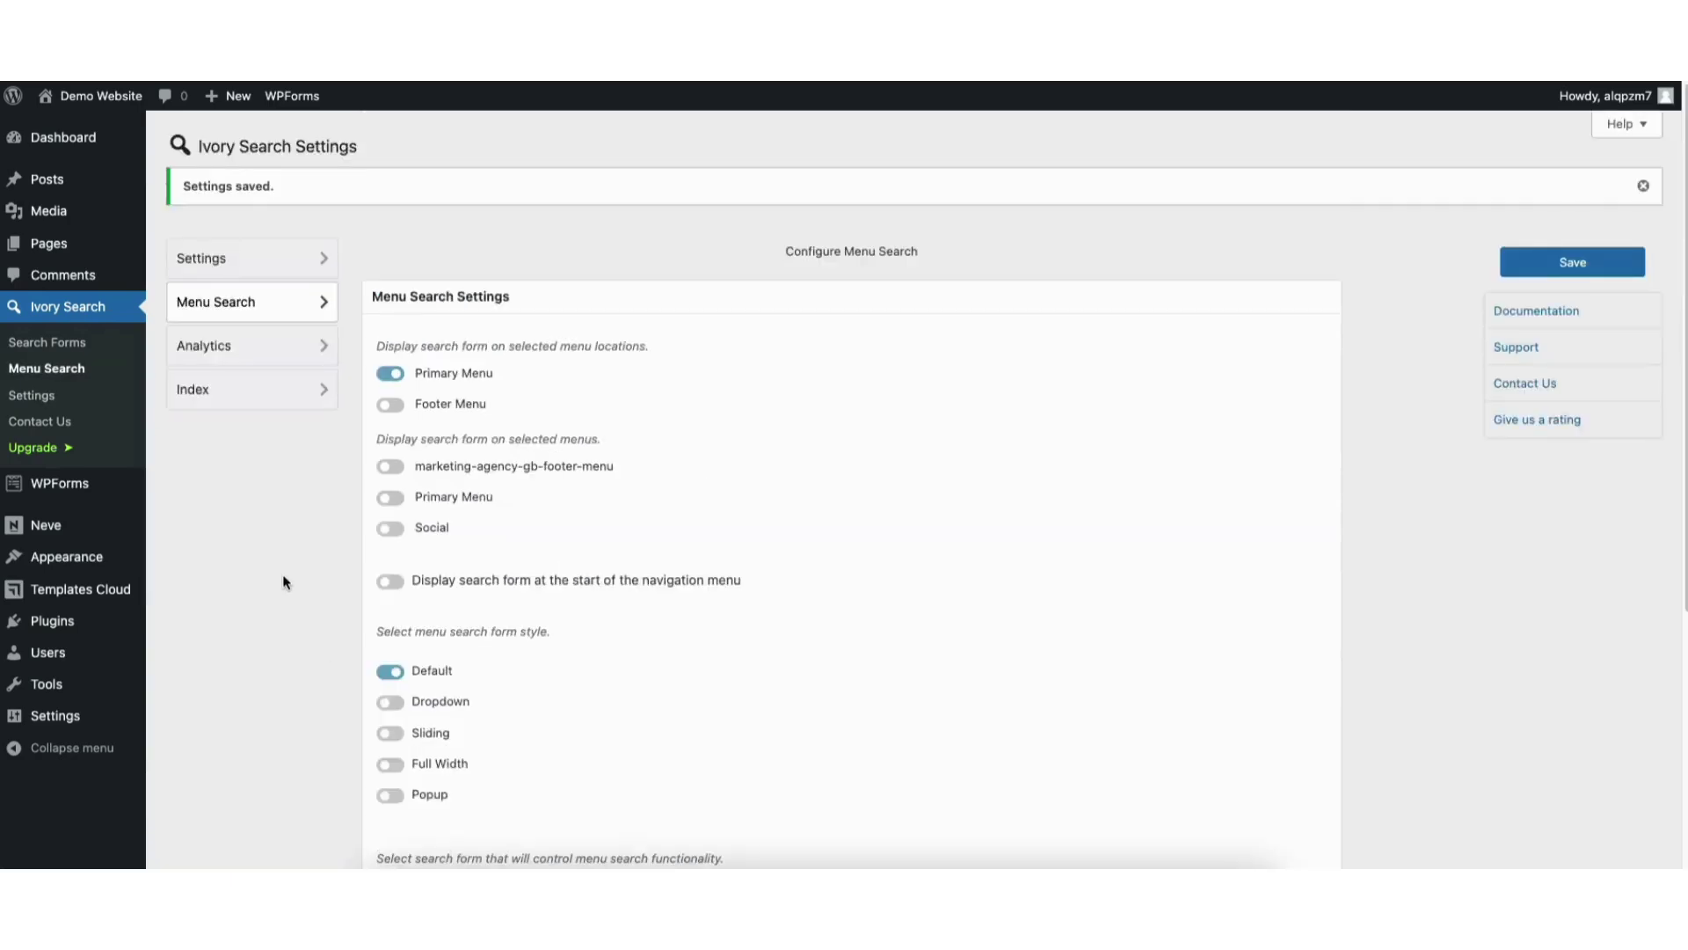